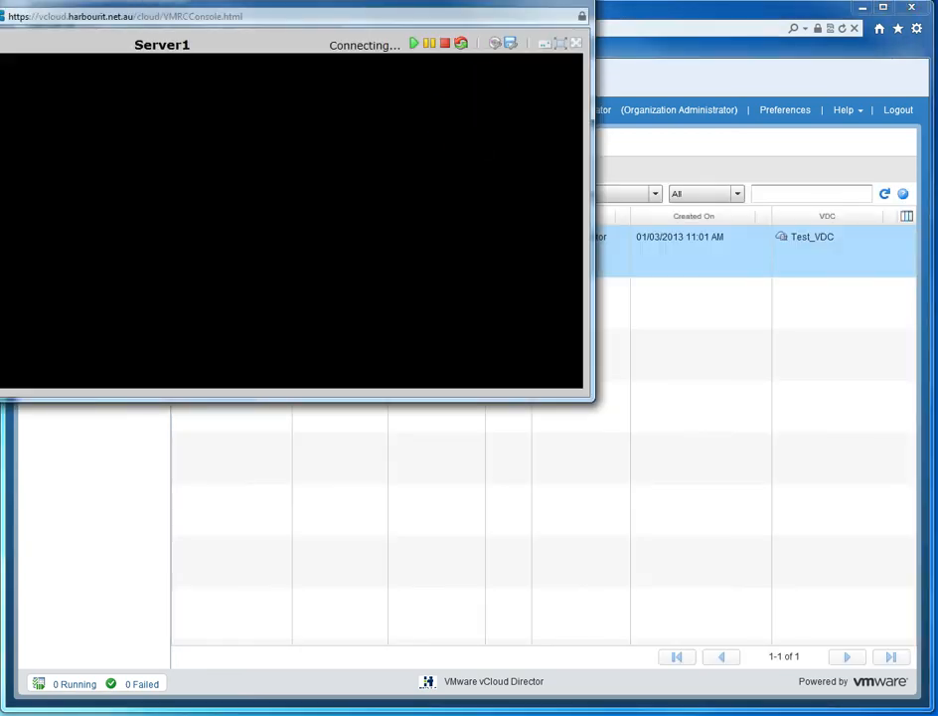
Reposition and enlarge the Server1 console window until the whole remote desktop fits inside it.
{"action": "left_click_drag", "start_coordinate": [484, 12], "coordinate": [533, 57]}
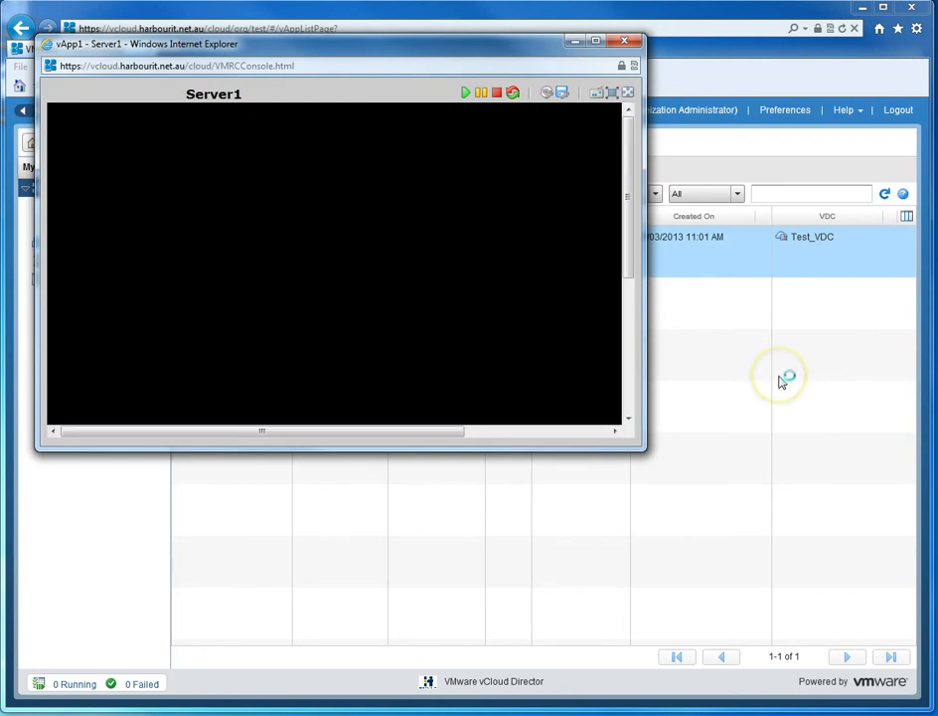
{"action": "left_click_drag", "start_coordinate": [642, 453], "coordinate": [888, 692]}
{"action": "left_click", "coordinate": [819, 611]}
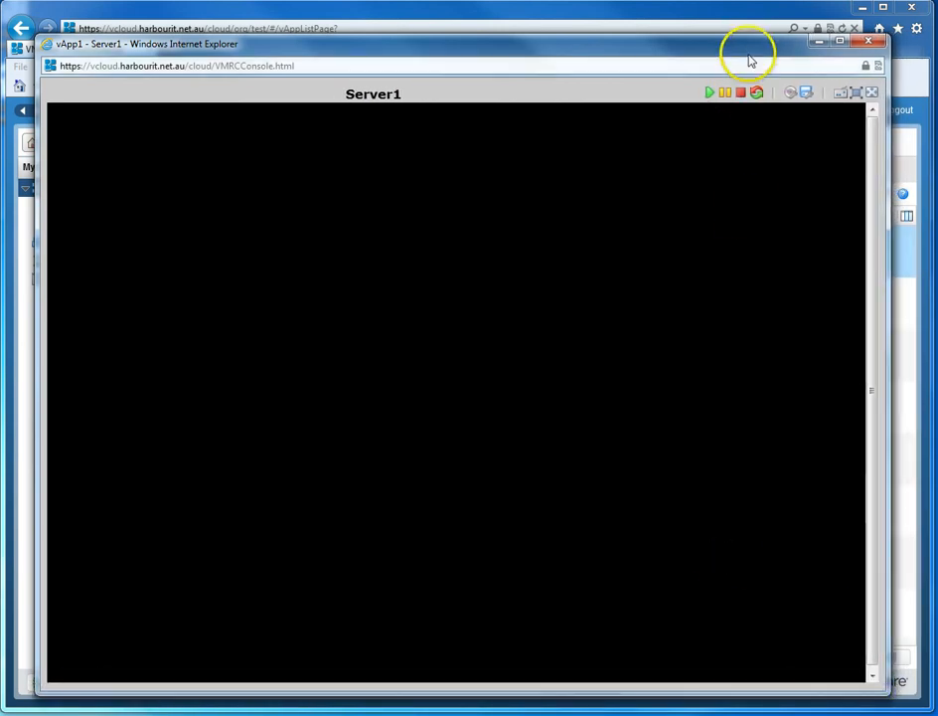
{"action": "left_click_drag", "start_coordinate": [748, 52], "coordinate": [749, 23]}
{"action": "left_click", "coordinate": [815, 624]}
{"action": "left_click_drag", "start_coordinate": [810, 677], "coordinate": [810, 687]}
{"action": "left_click", "coordinate": [256, 112]}
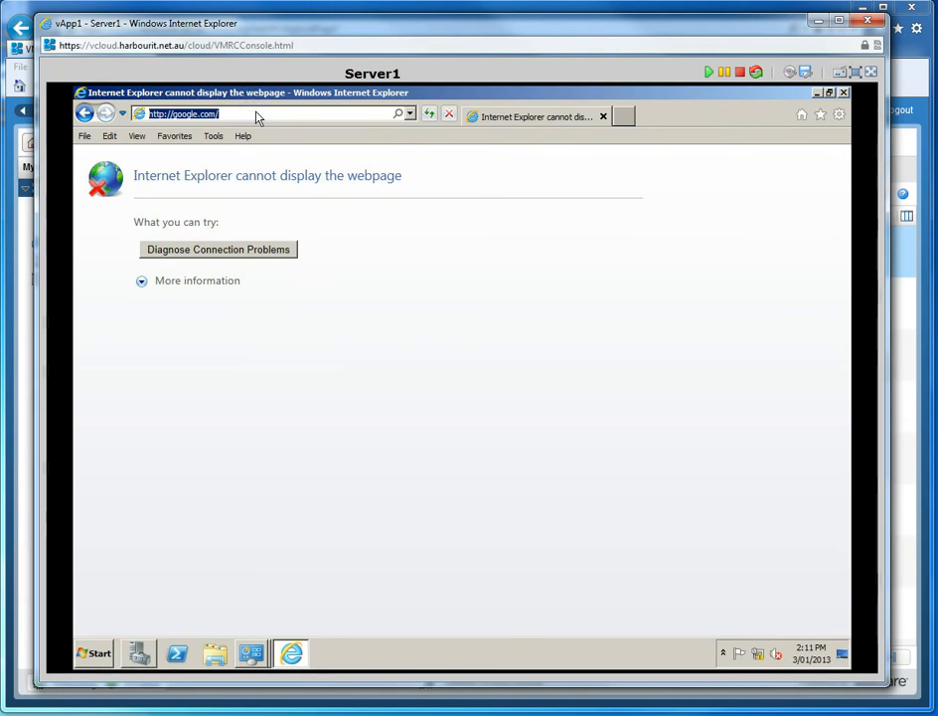
{"action": "type", "text": "localhost/"}
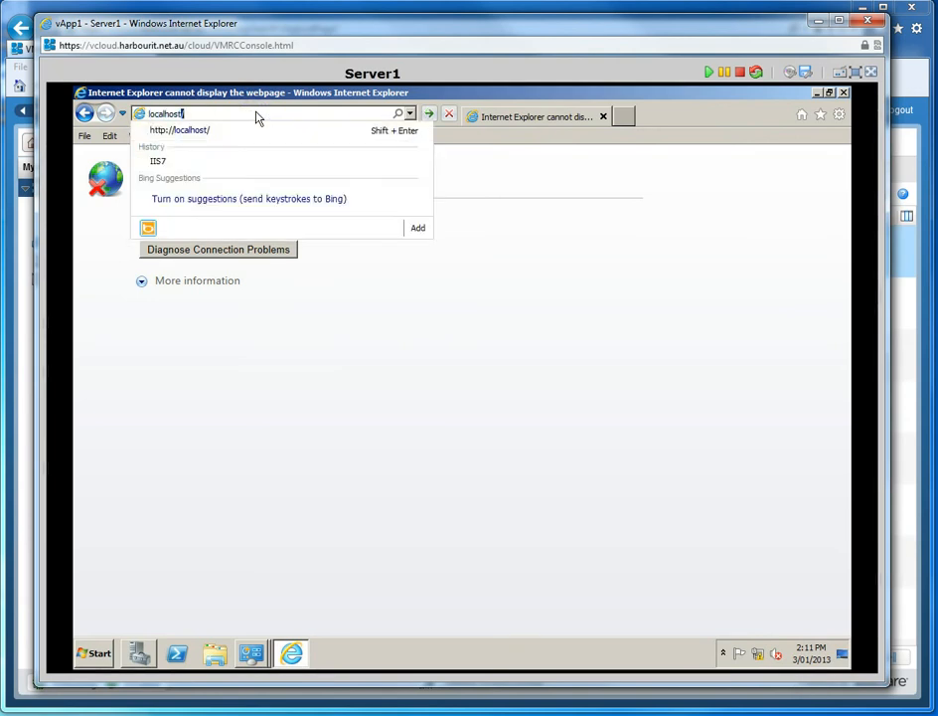
{"action": "key", "text": "Return"}
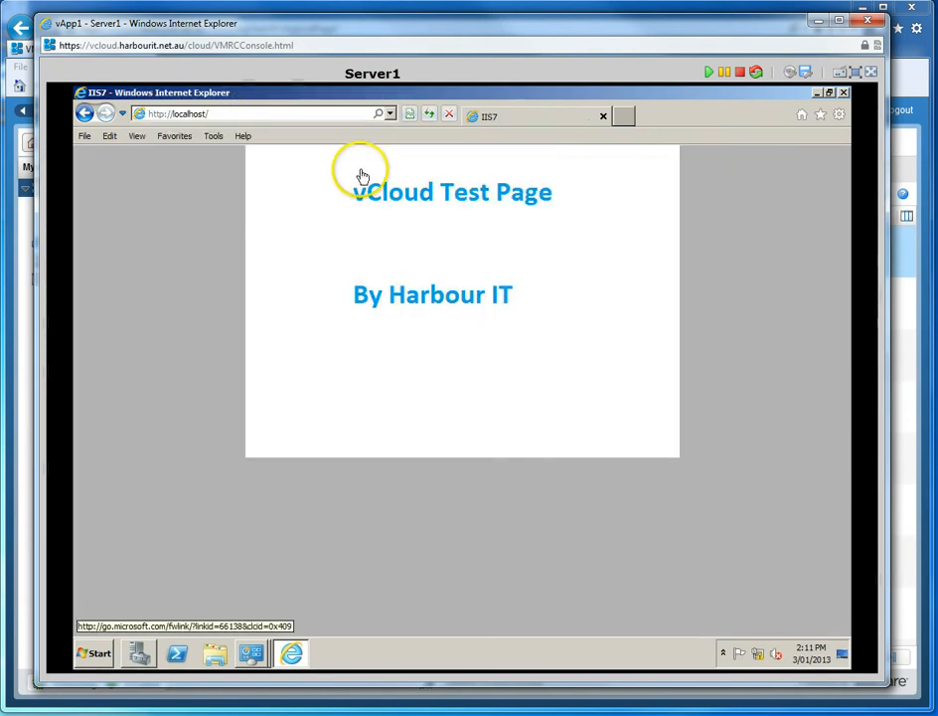
Try to open google.com in Server1's browser to test outbound internet access.
{"action": "left_click", "coordinate": [269, 115]}
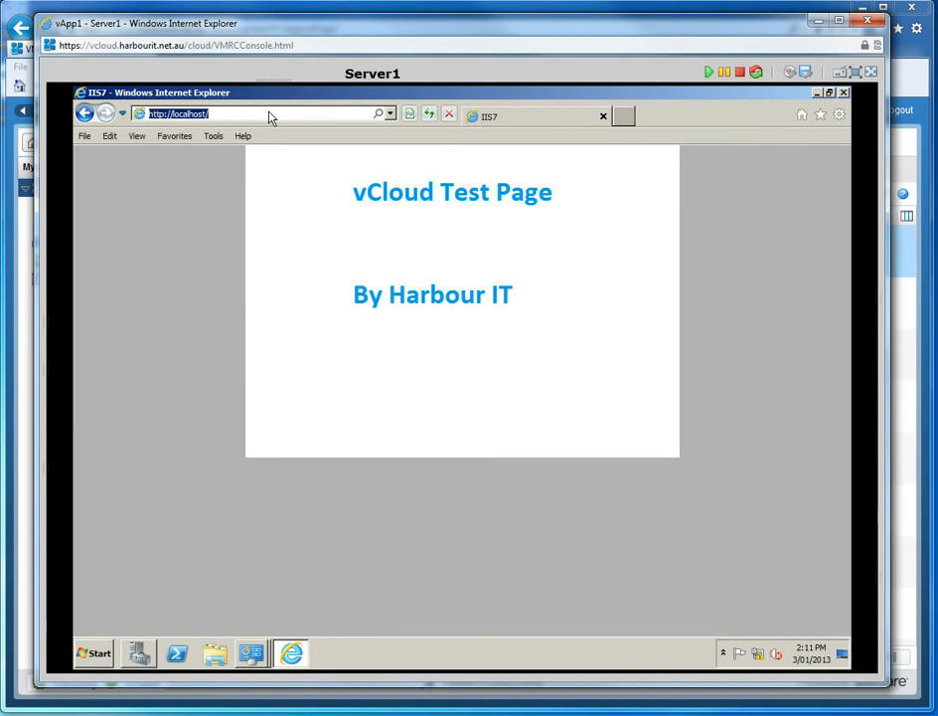
{"action": "type", "text": "google.com/"}
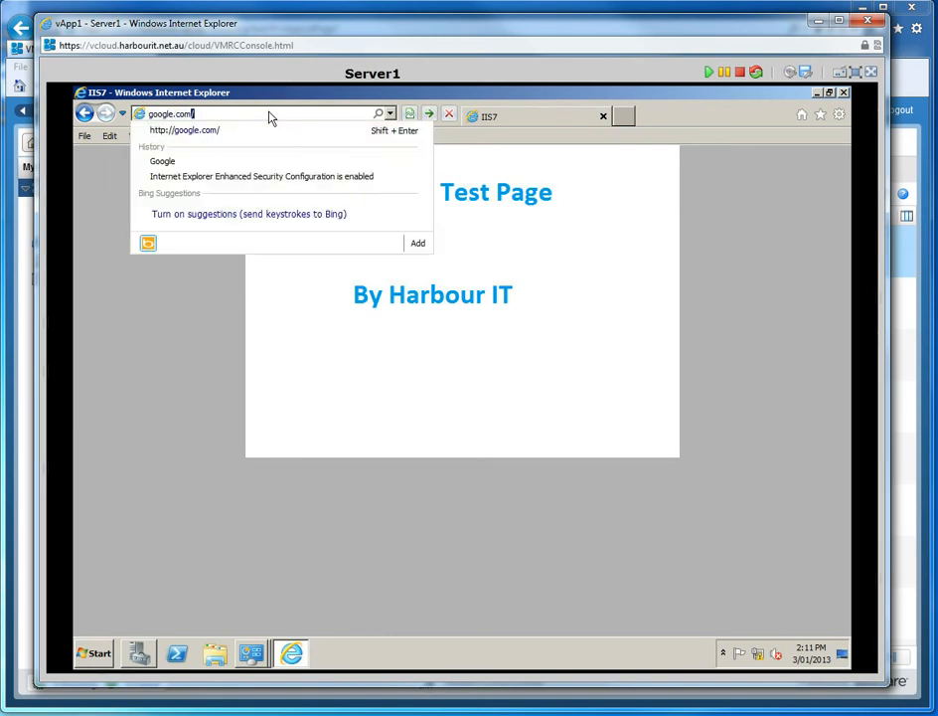
{"action": "key", "text": "Return"}
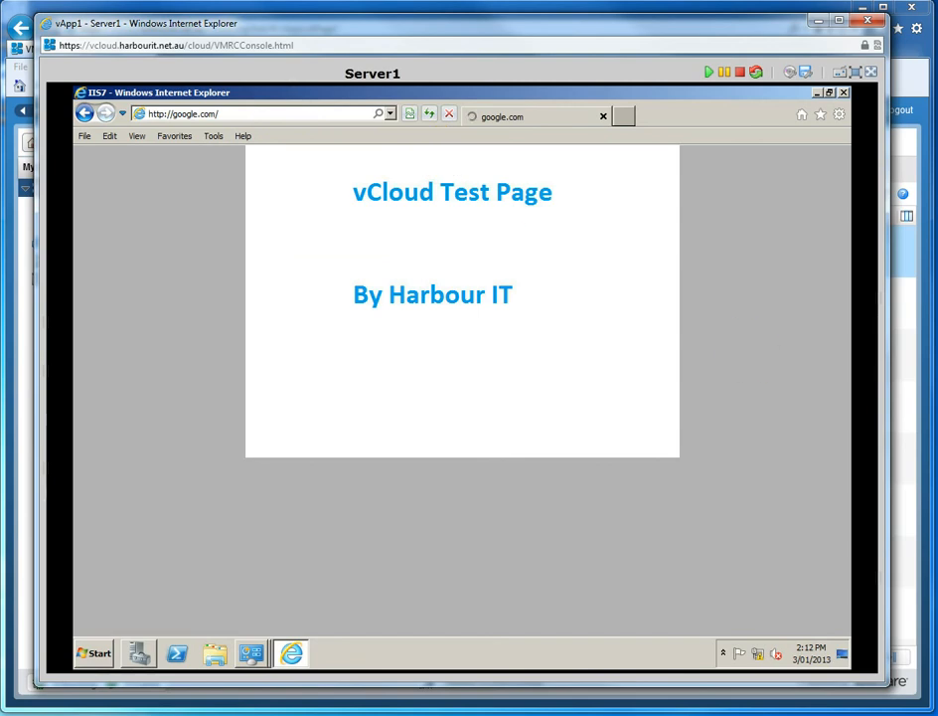
Try to load the external web address in the local browser, and close the blocked-content warning on Server1.
{"action": "mouse_move", "coordinate": [125, 702]}
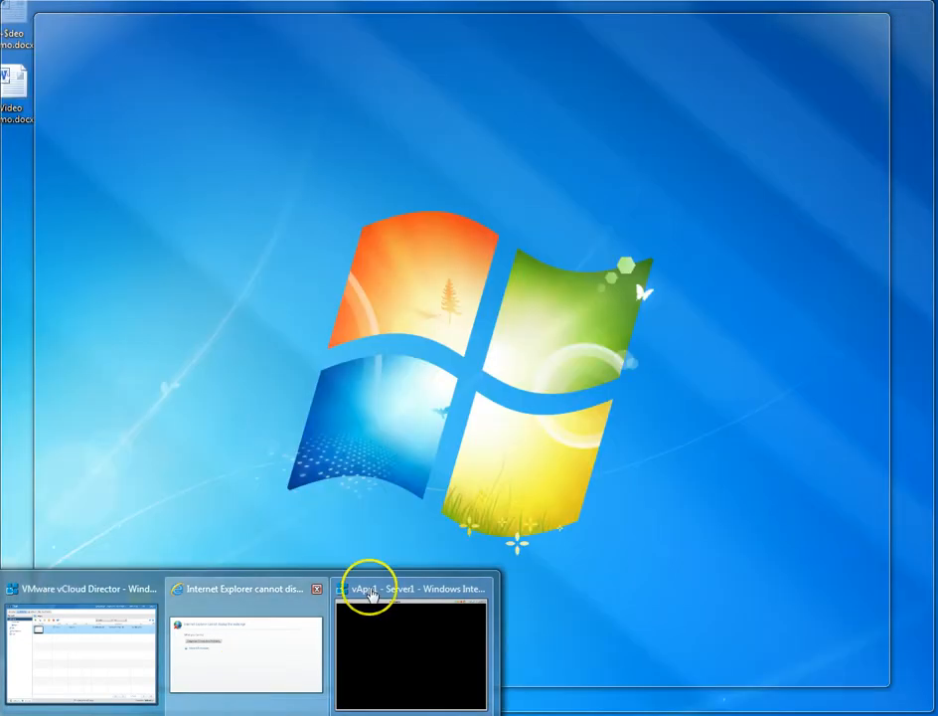
{"action": "left_click", "coordinate": [371, 594]}
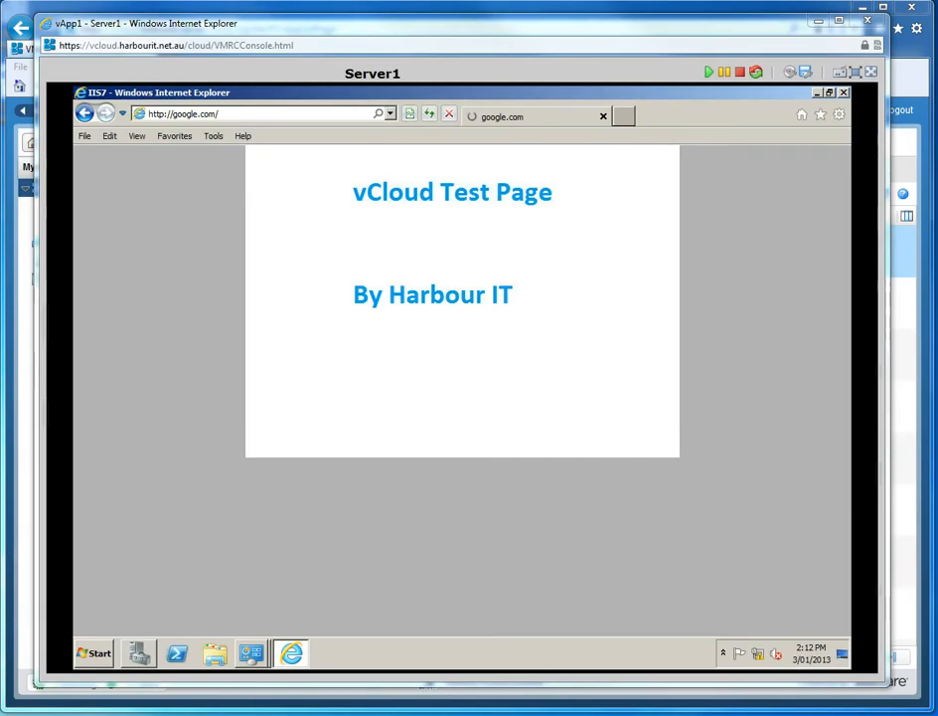
{"action": "left_click_drag", "start_coordinate": [937, 159], "coordinate": [528, 234]}
{"action": "left_click", "coordinate": [461, 246]}
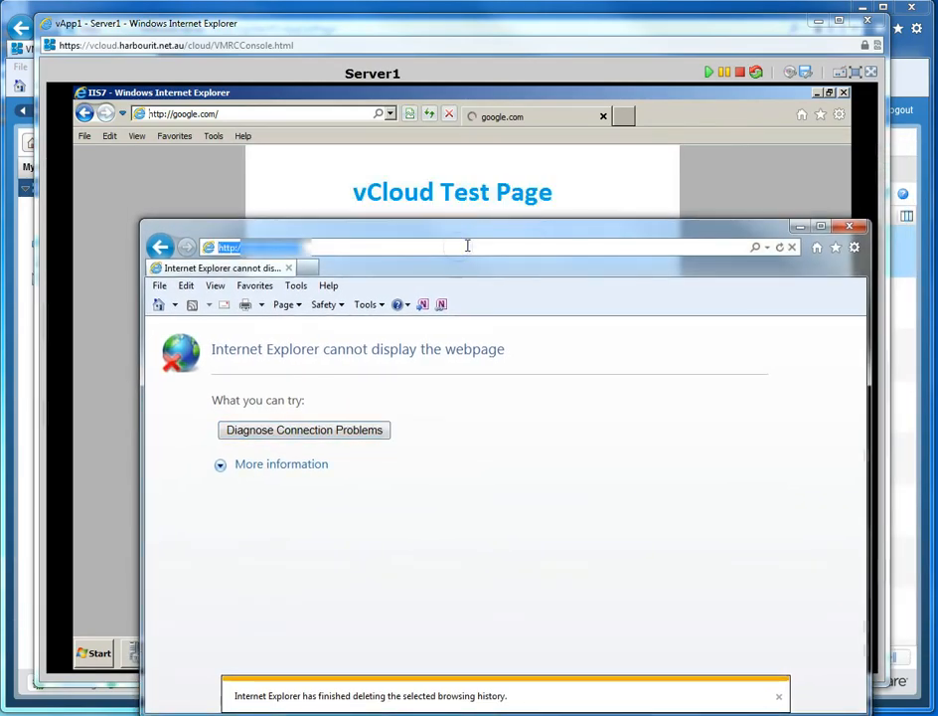
{"action": "key", "text": "Return"}
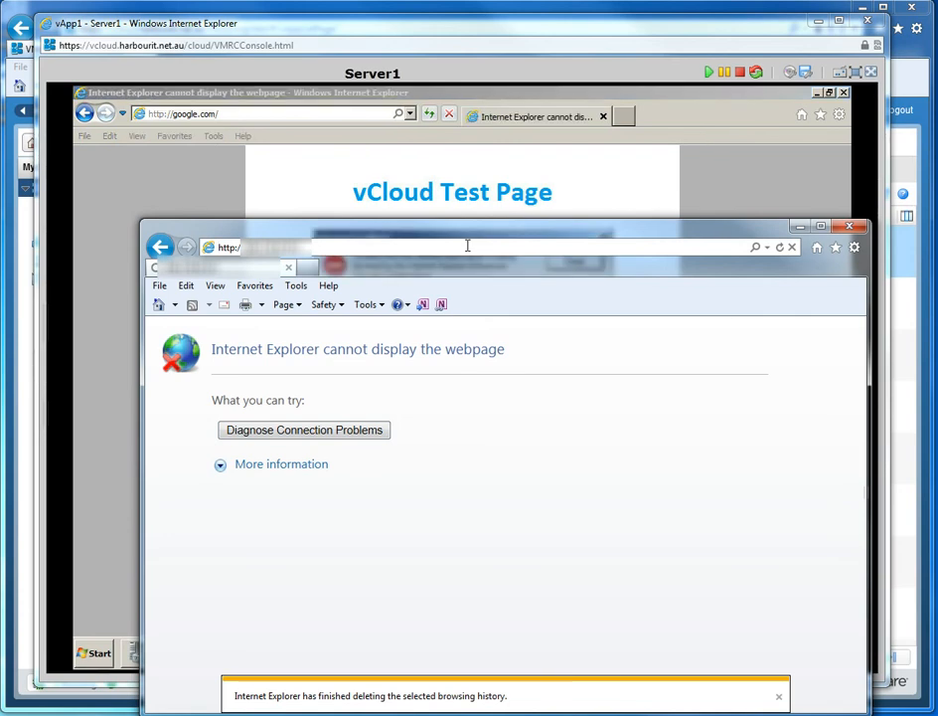
{"action": "left_click_drag", "start_coordinate": [500, 235], "coordinate": [937, 210]}
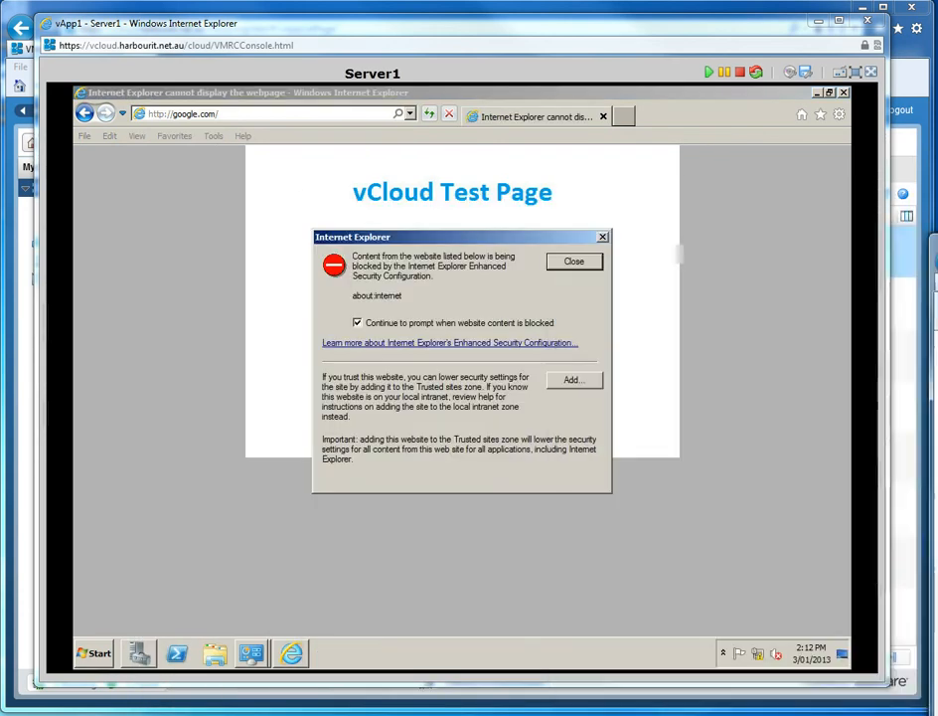
{"action": "left_click", "coordinate": [577, 263]}
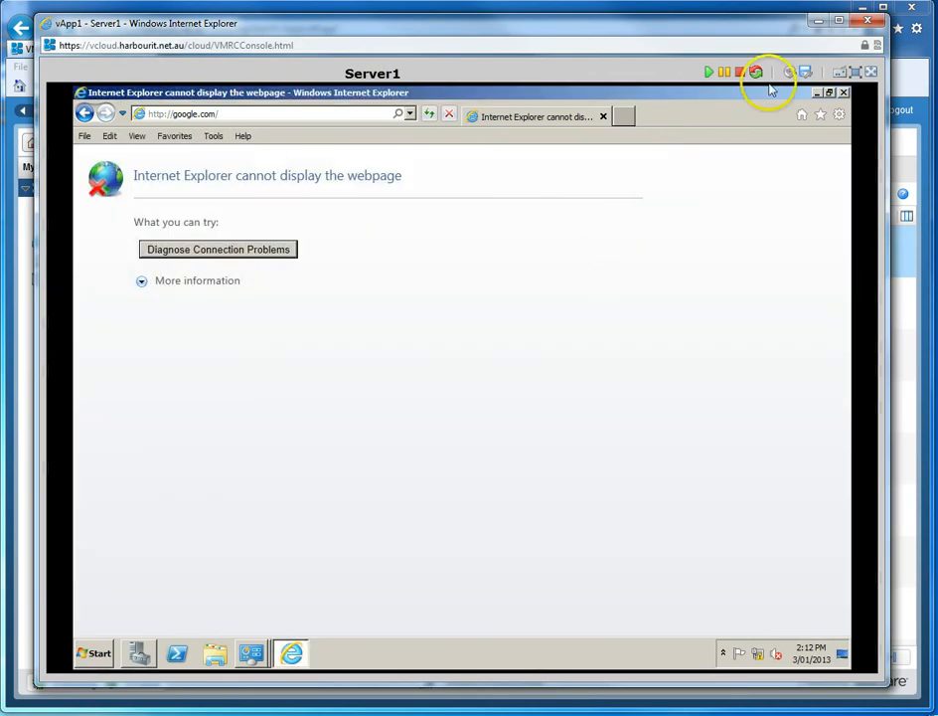
{"action": "left_click", "coordinate": [816, 24]}
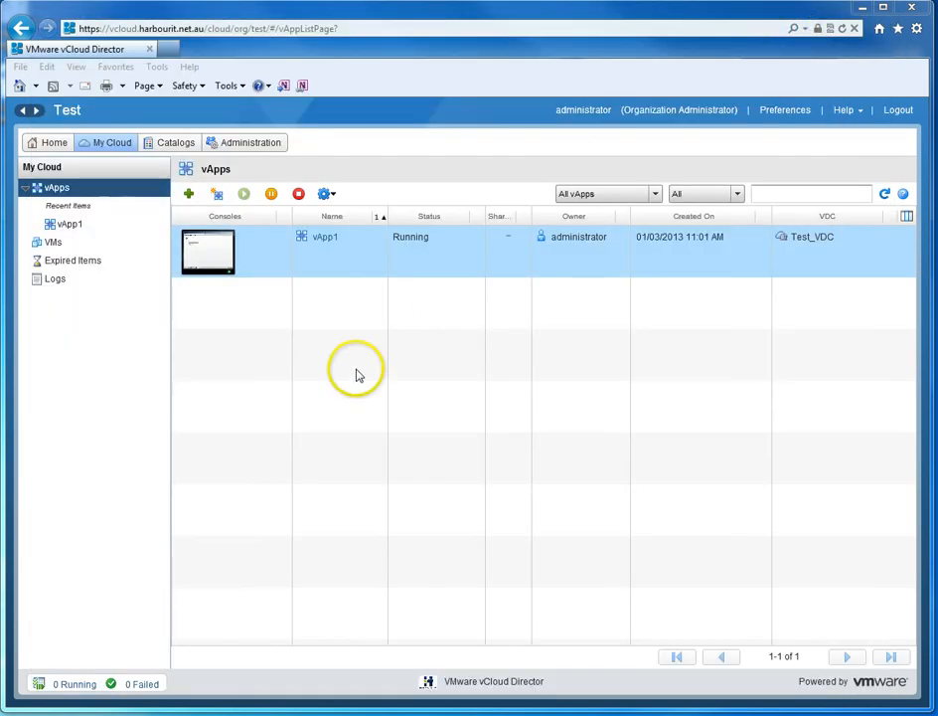
{"action": "left_click", "coordinate": [247, 298]}
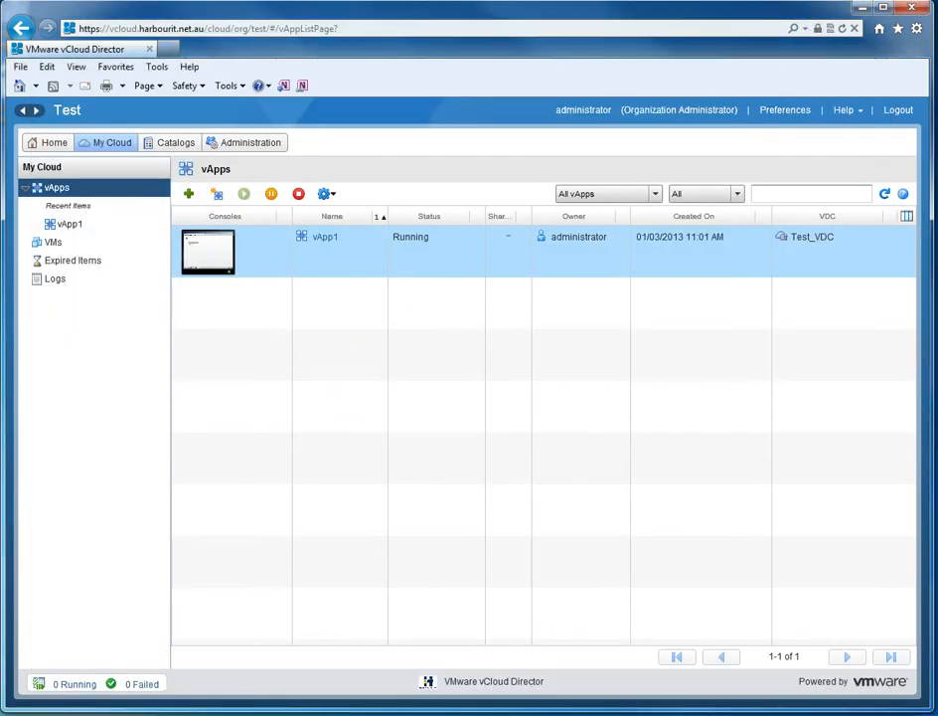
{"action": "mouse_move", "coordinate": [256, 696]}
{"action": "left_click", "coordinate": [388, 666]}
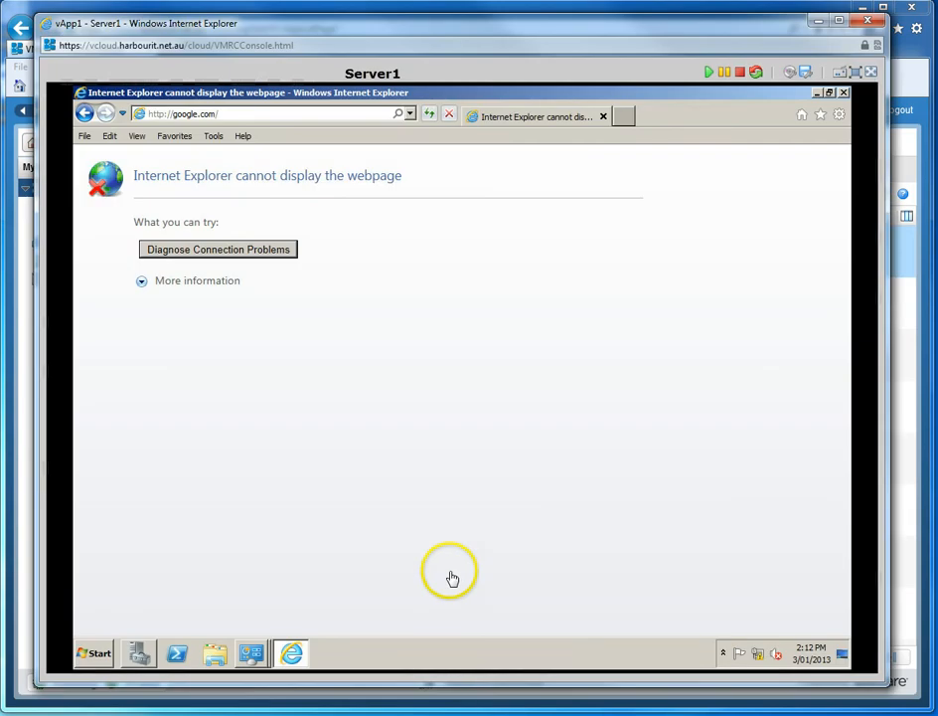
Run ipconfig in a Command Prompt on Server1 to look up its network configuration.
{"action": "left_click", "coordinate": [79, 656]}
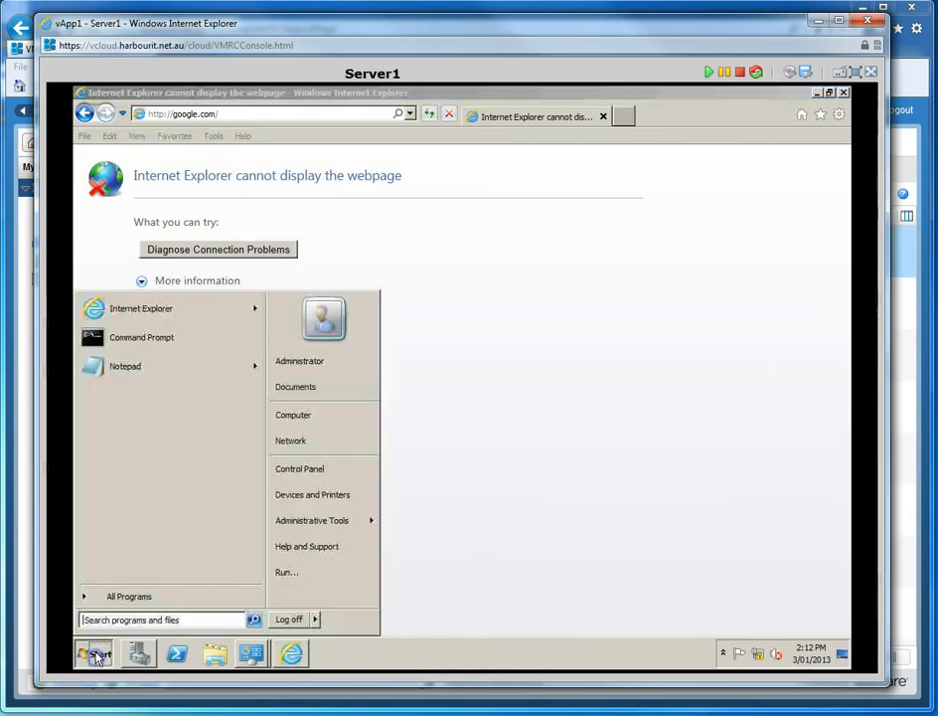
{"action": "left_click", "coordinate": [183, 345]}
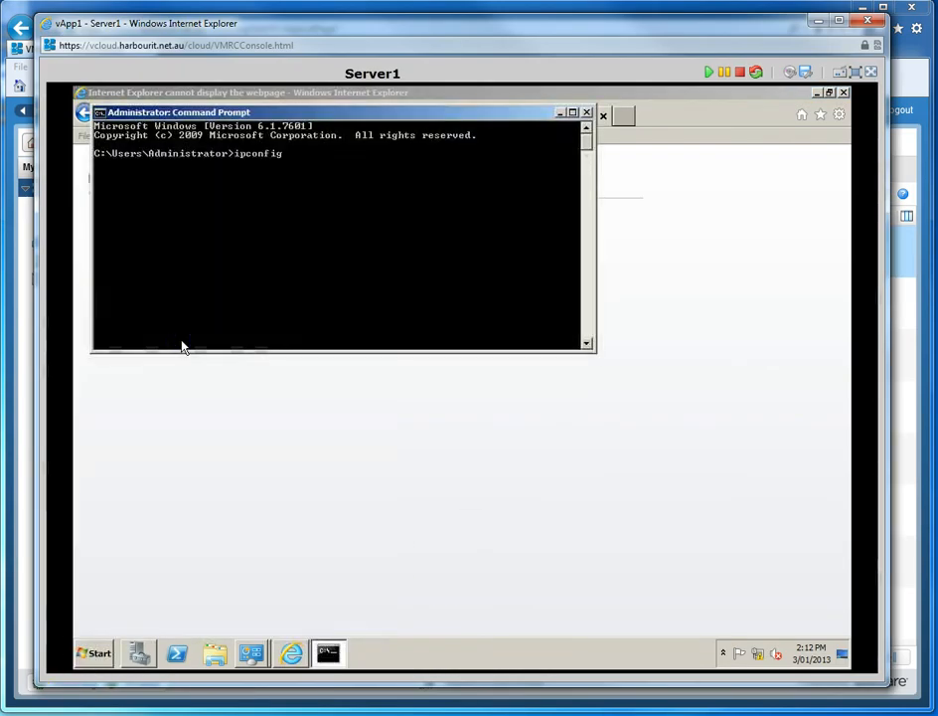
{"action": "type", "text": "ipconfig"}
{"action": "key", "text": "Return"}
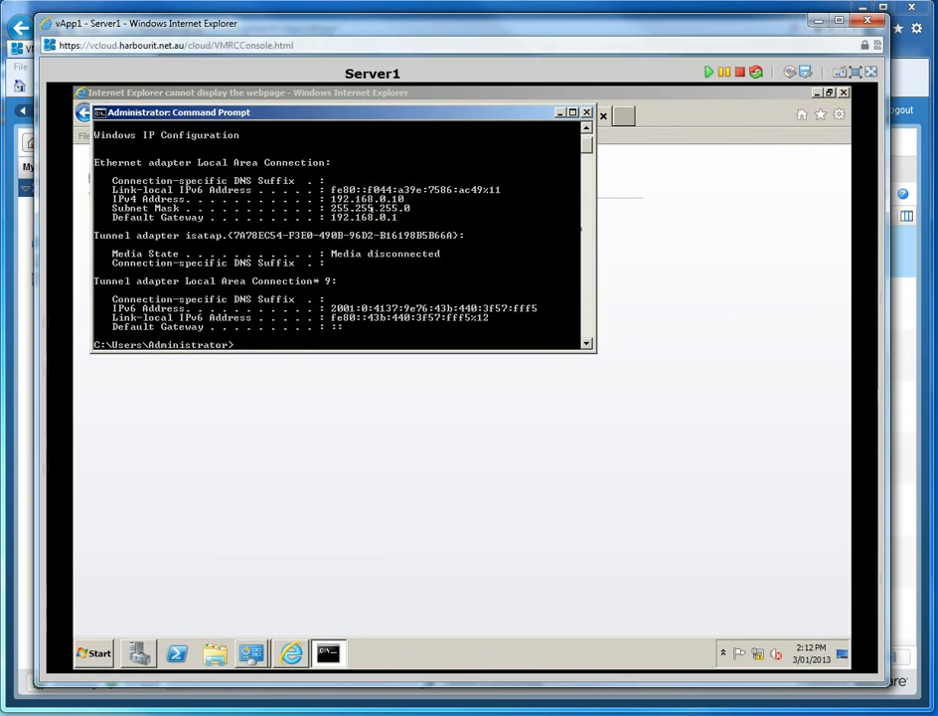
Check the external IP allocations of the Test_EDGE gateway under Test_VDC in the organization's administration area.
{"action": "left_click", "coordinate": [819, 20]}
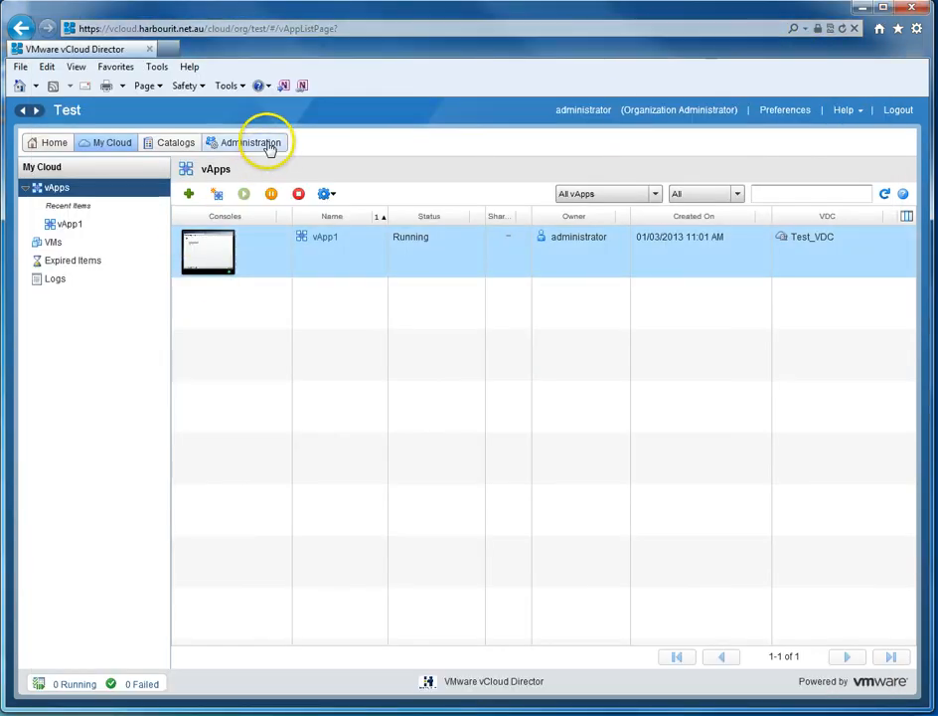
{"action": "left_click", "coordinate": [266, 146]}
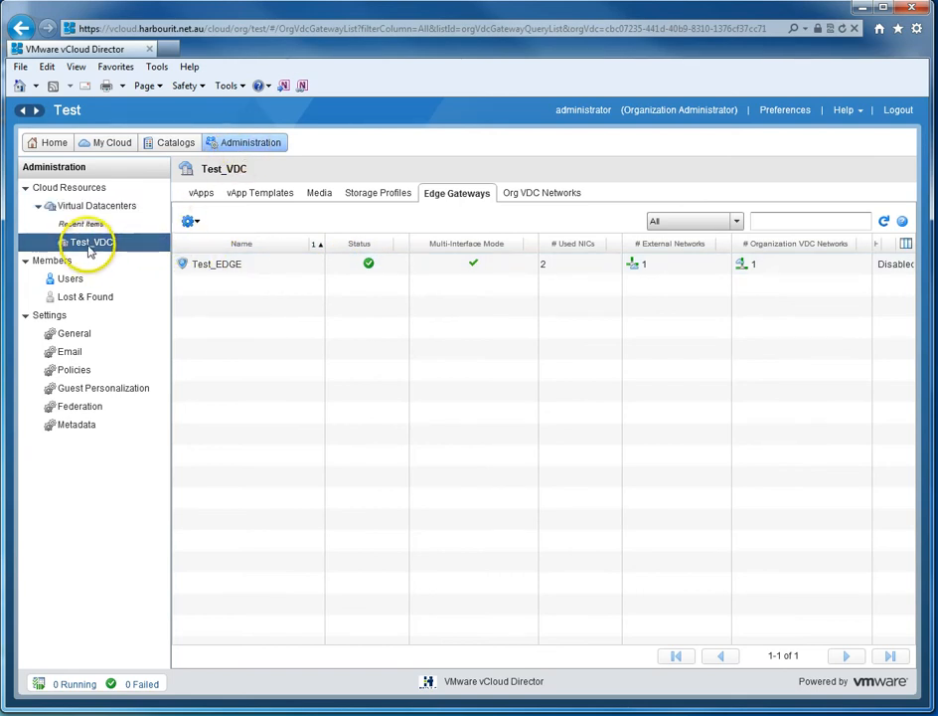
{"action": "left_click", "coordinate": [276, 267]}
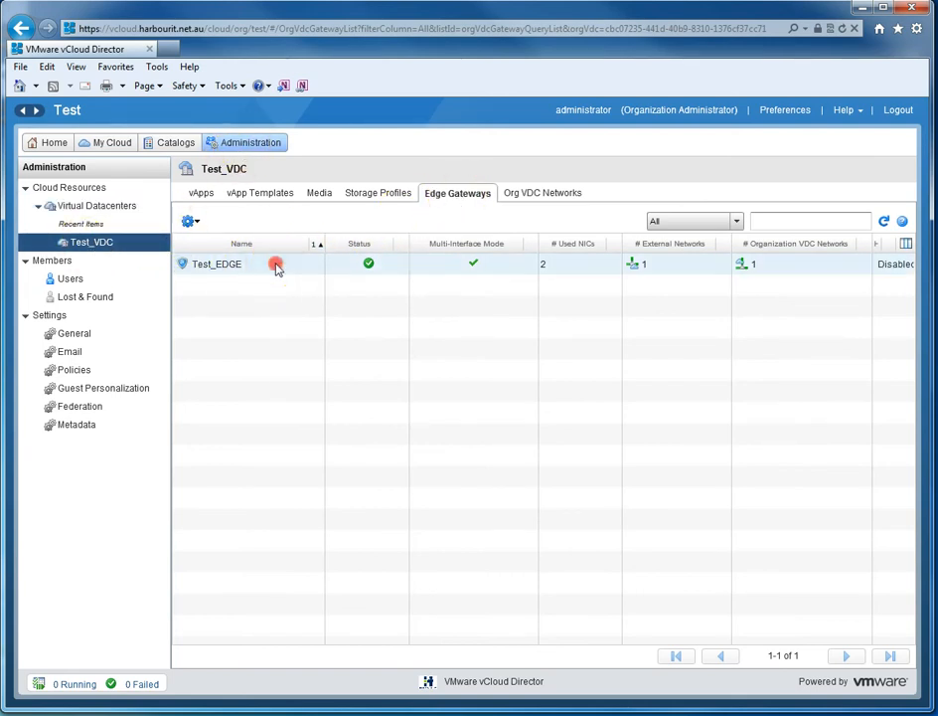
{"action": "right_click", "coordinate": [276, 266]}
{"action": "left_click", "coordinate": [334, 307]}
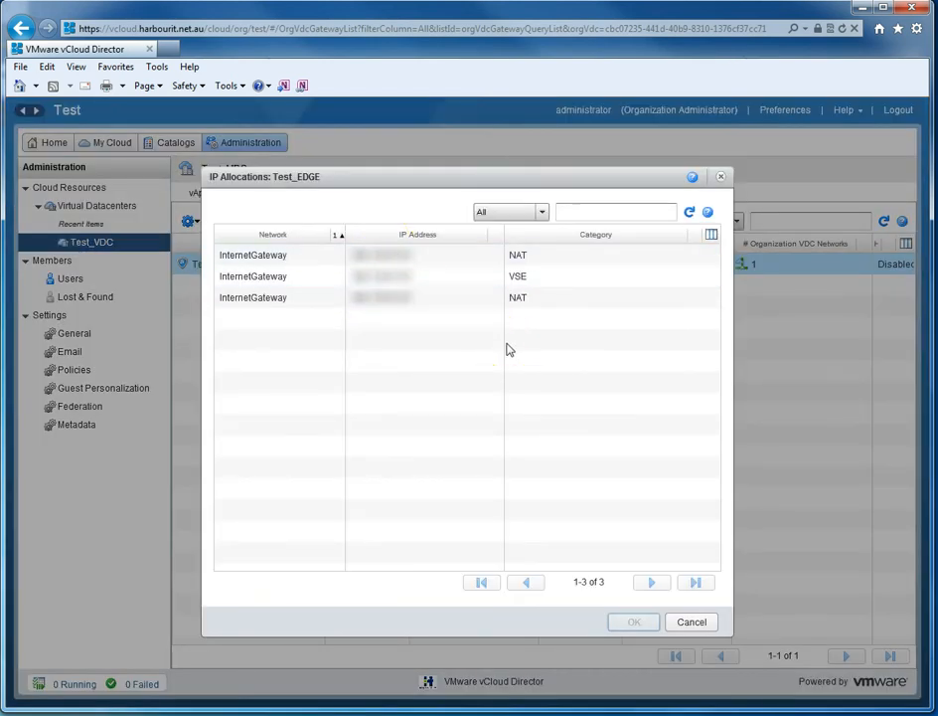
{"action": "left_click", "coordinate": [723, 177]}
Review the DHCP, NAT and firewall settings in the edge gateway services of Test_EDGE.
{"action": "right_click", "coordinate": [294, 264]}
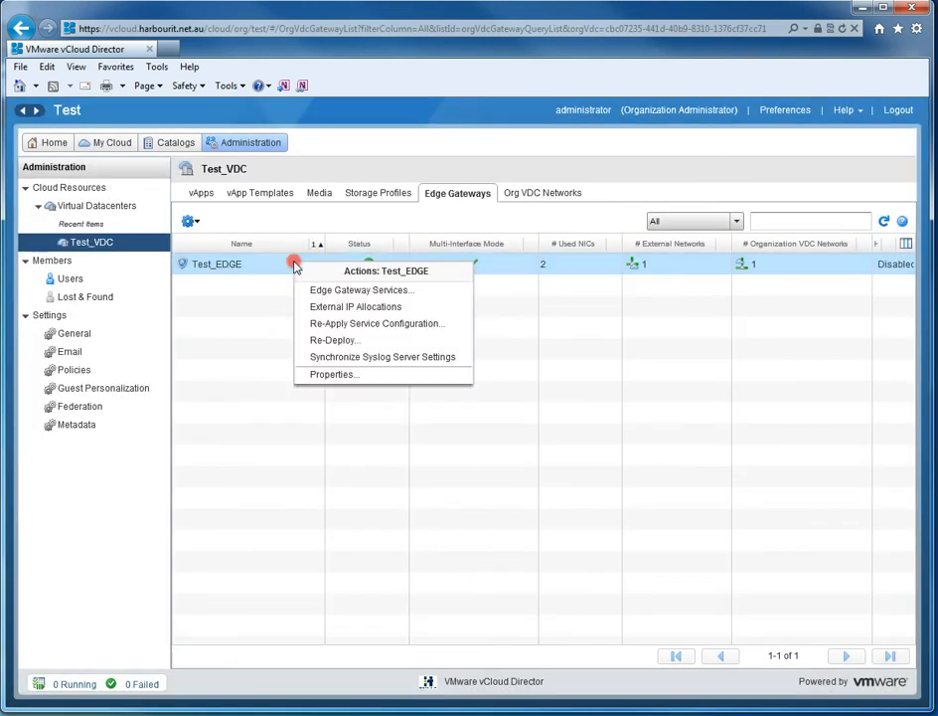
{"action": "left_click", "coordinate": [421, 294]}
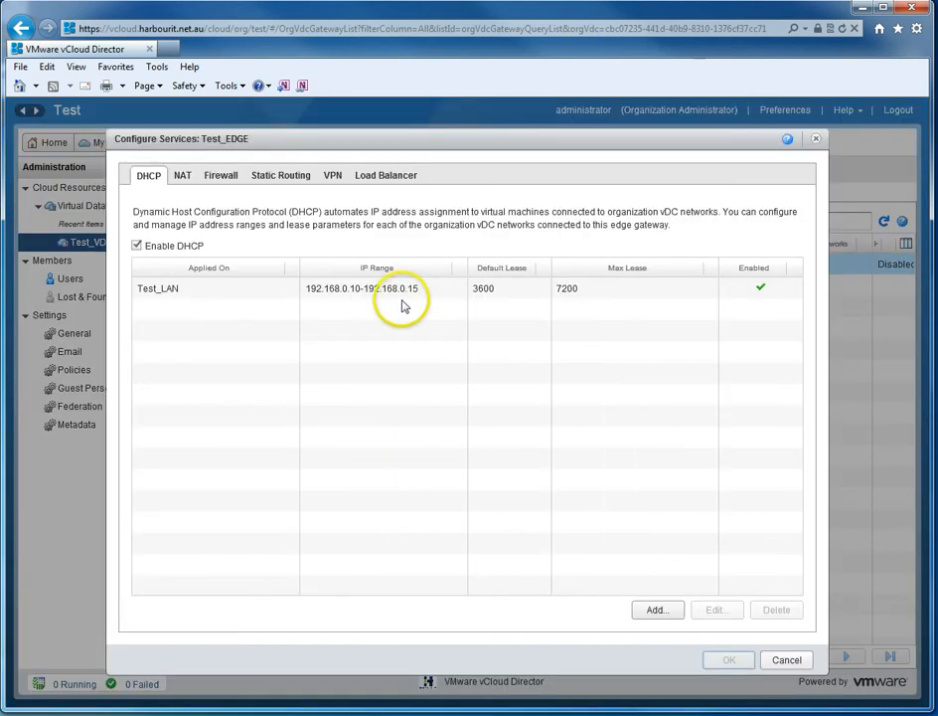
{"action": "left_click", "coordinate": [182, 179]}
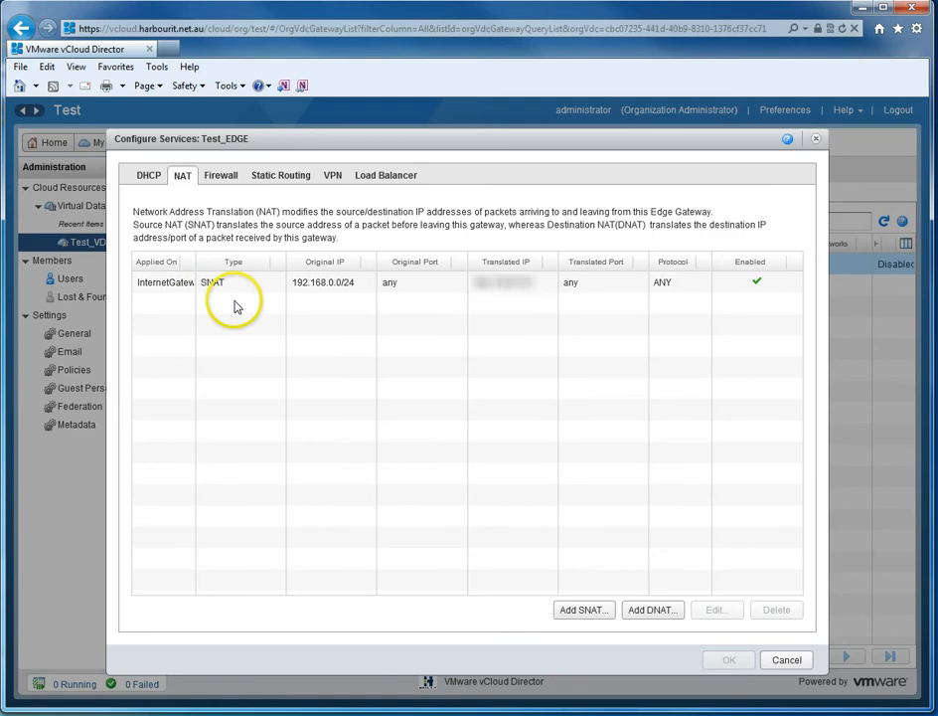
{"action": "left_click", "coordinate": [220, 177]}
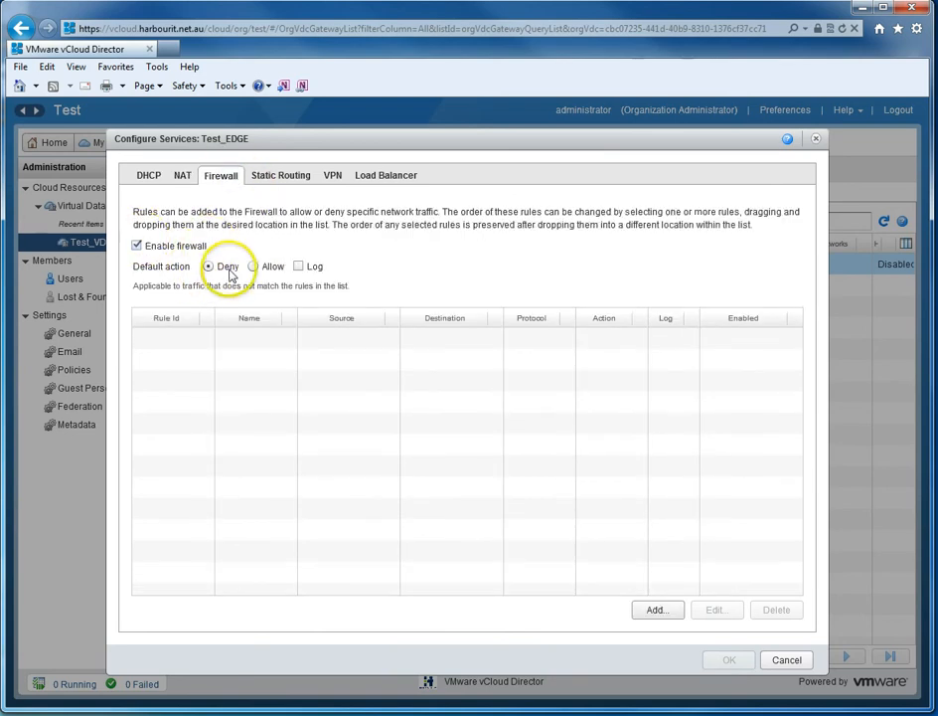
Add a TCP destination NAT rule on InternetGateway translating the external IP address, any original port, to 192.168.0.10 port 80.
{"action": "left_click", "coordinate": [183, 178]}
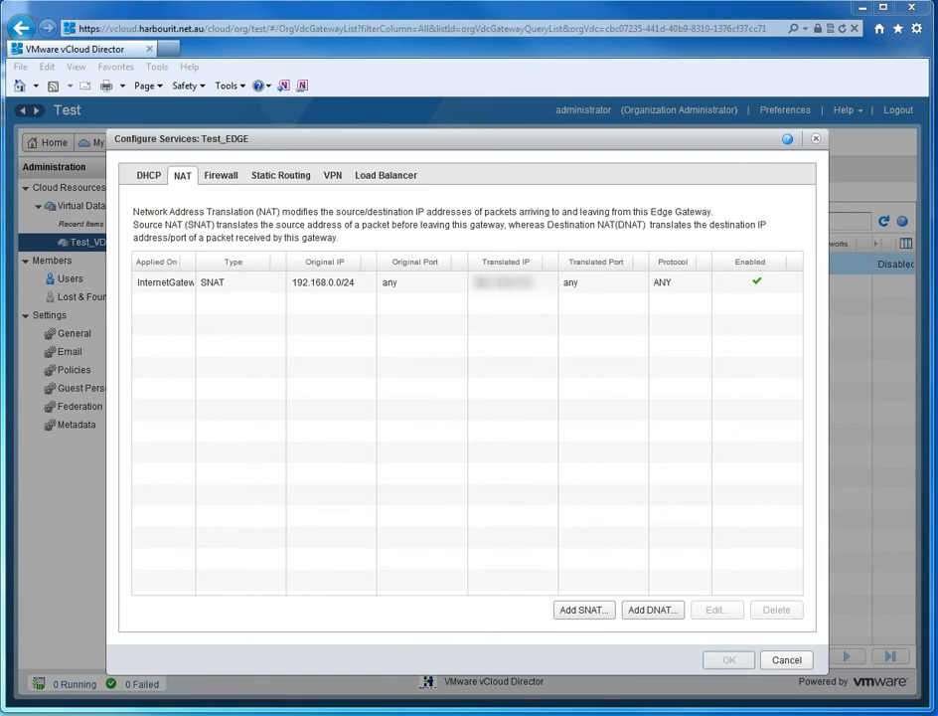
{"action": "left_click", "coordinate": [652, 613]}
{"action": "left_click", "coordinate": [482, 384]}
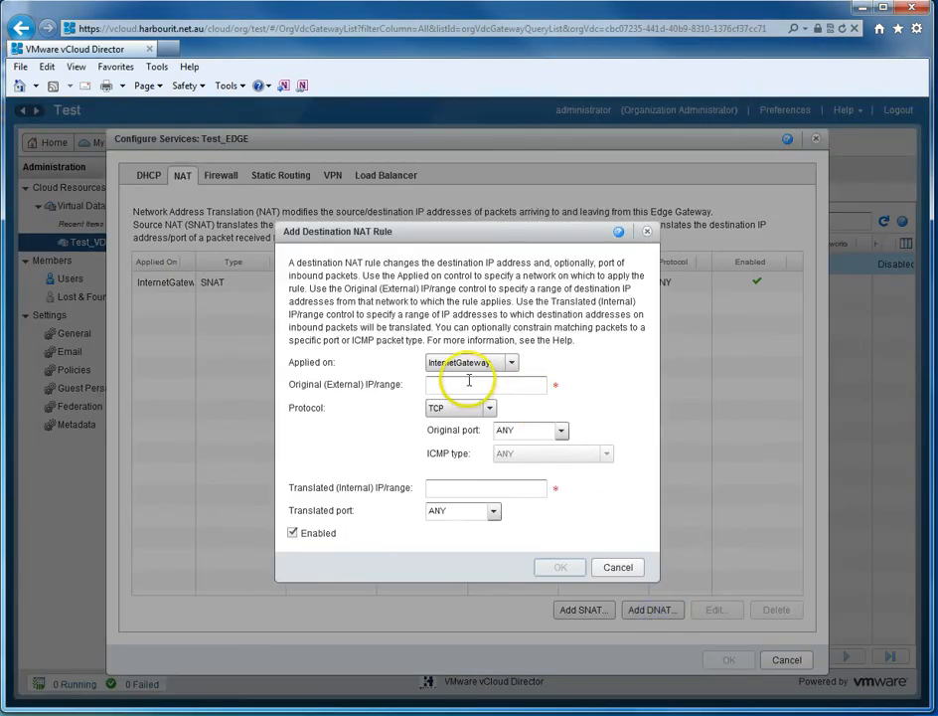
{"action": "left_click", "coordinate": [469, 382]}
{"action": "type", "text": "20"}
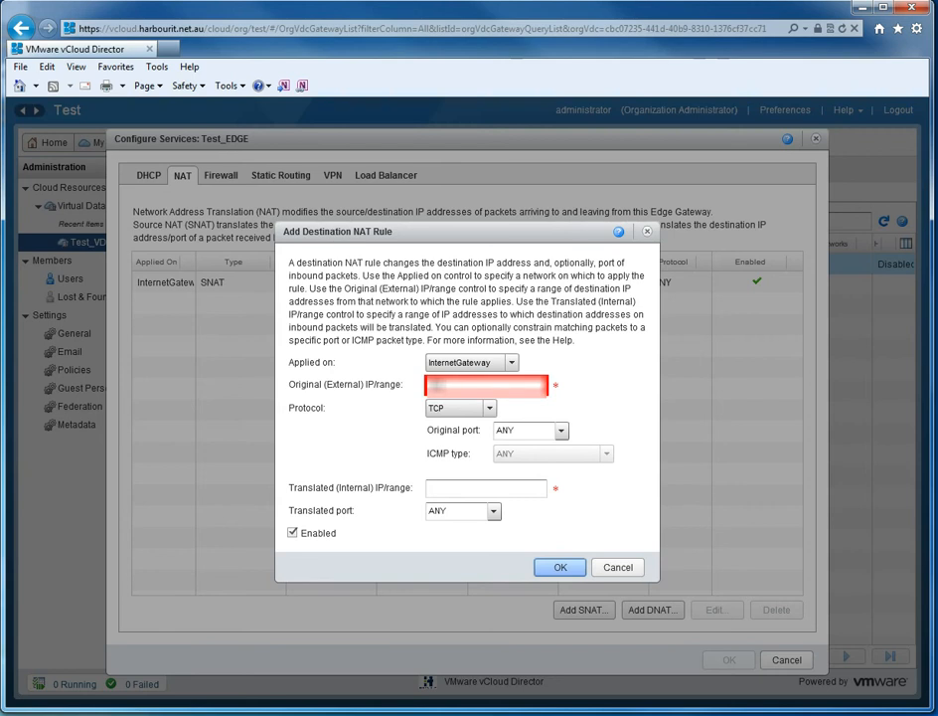
{"action": "type", "text": "10"}
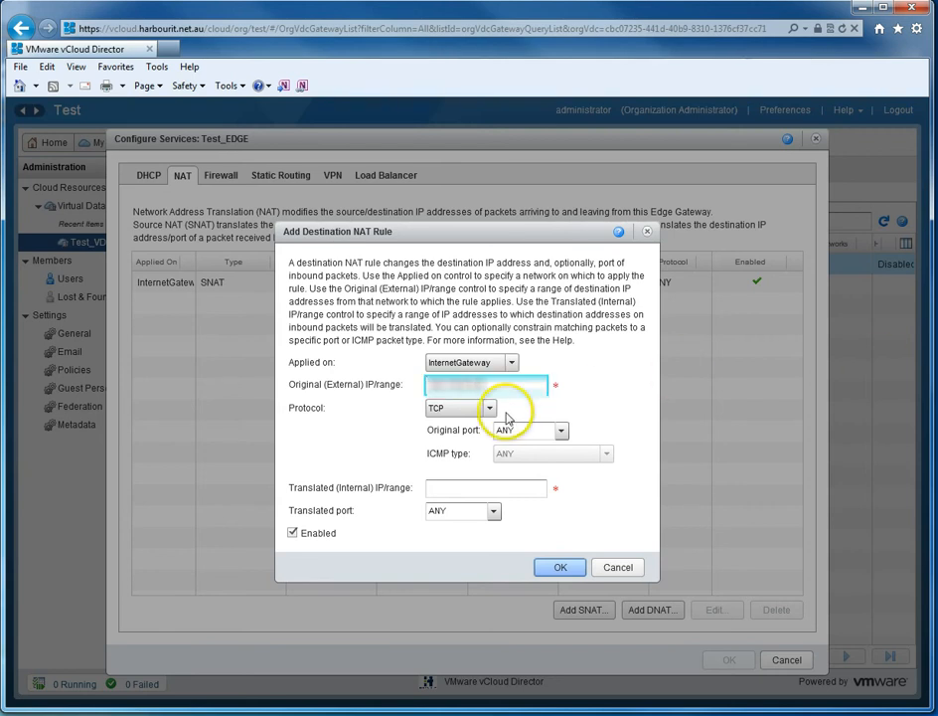
{"action": "left_click", "coordinate": [472, 491]}
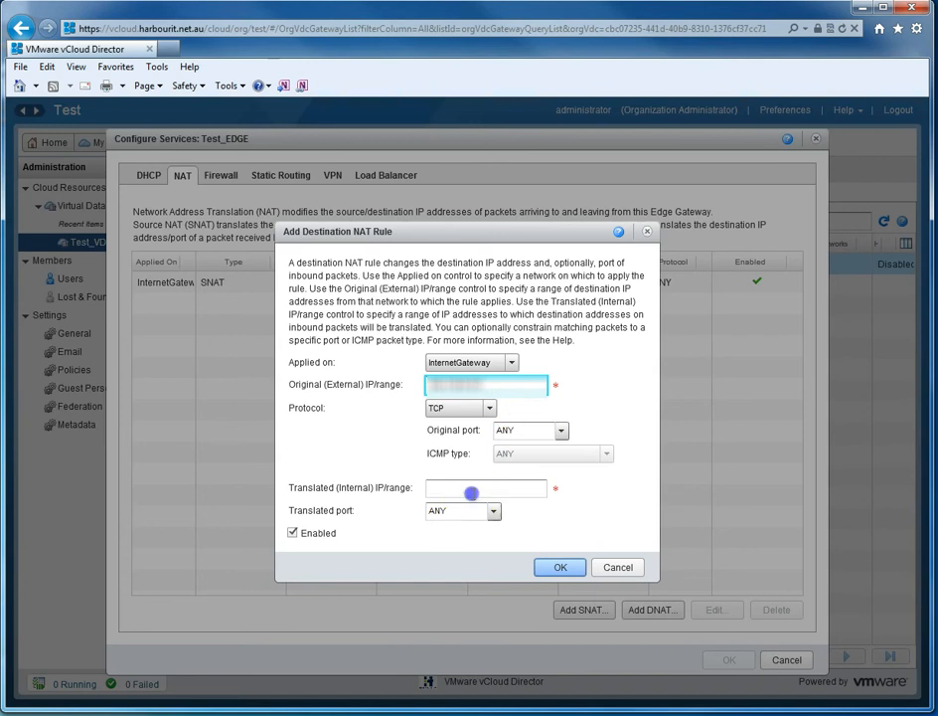
{"action": "type", "text": "192"}
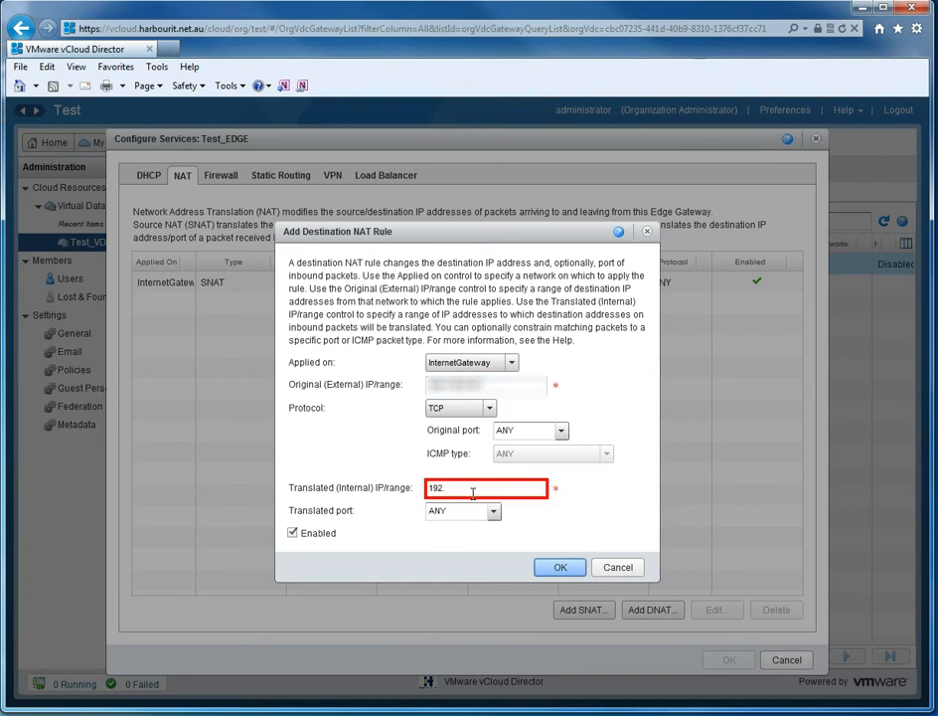
{"action": "type", "text": ".168.0.10"}
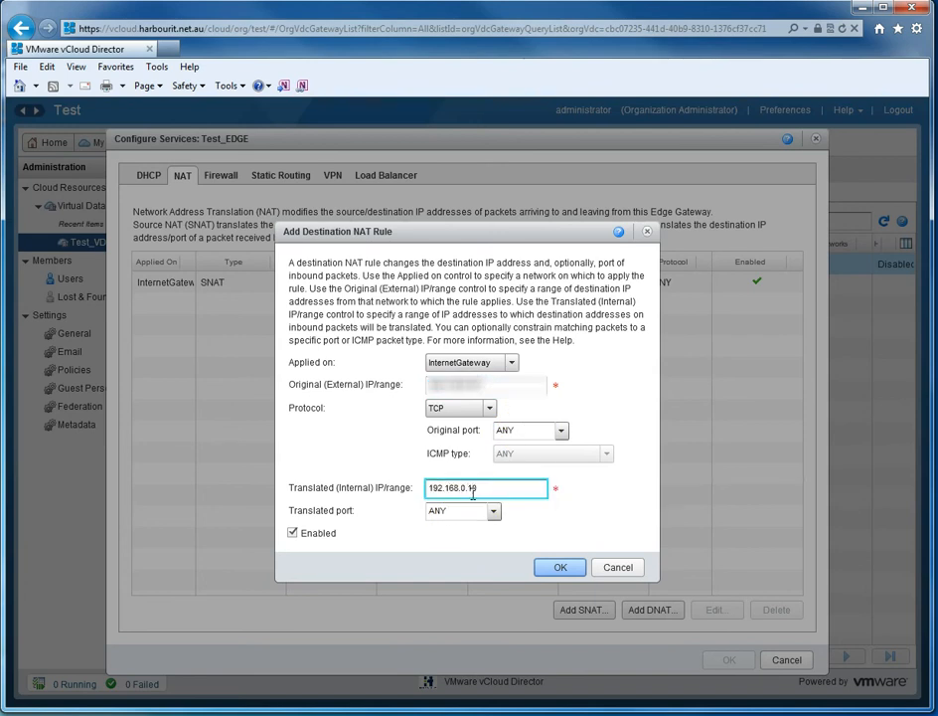
{"action": "double_click", "coordinate": [477, 510]}
{"action": "type", "text": "80"}
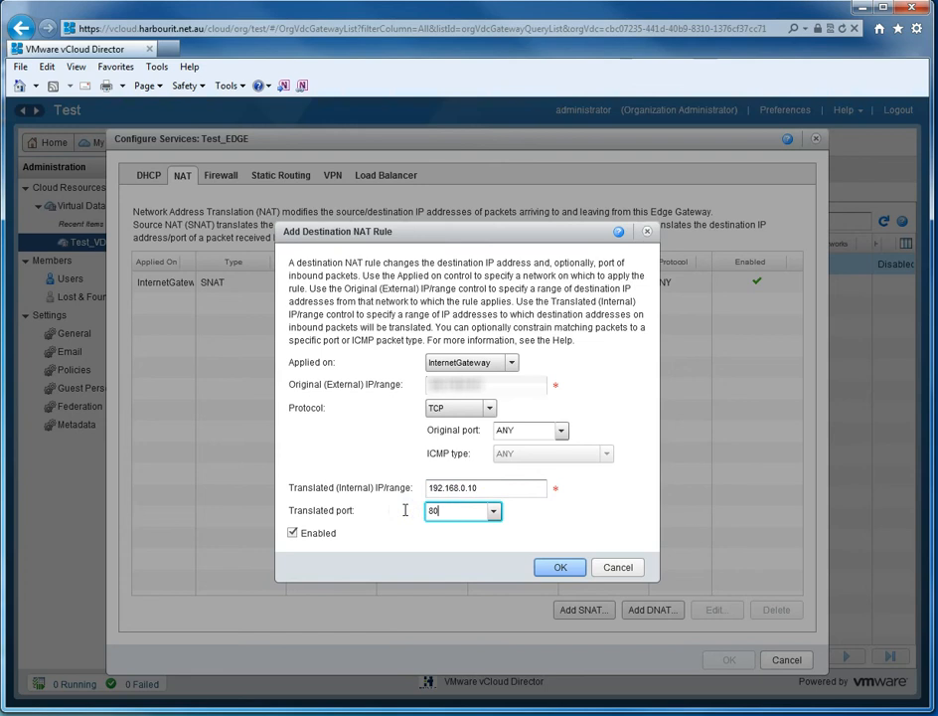
{"action": "left_click", "coordinate": [560, 567]}
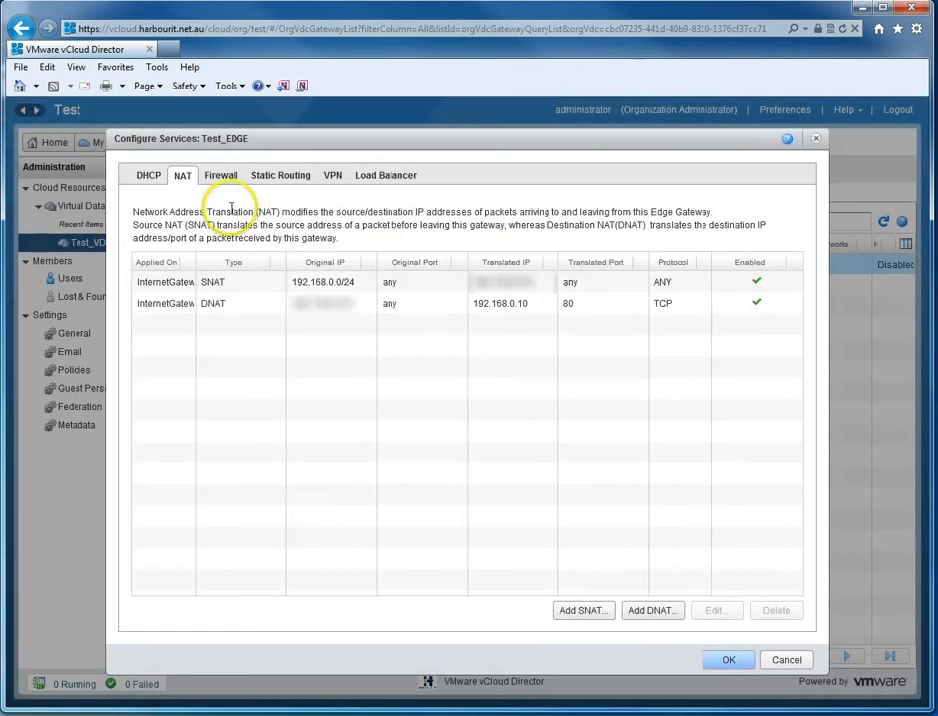
Add a firewall rule "Allow HTTP from External" allowing TCP from any source to the external IP address on port 80.
{"action": "left_click", "coordinate": [219, 177]}
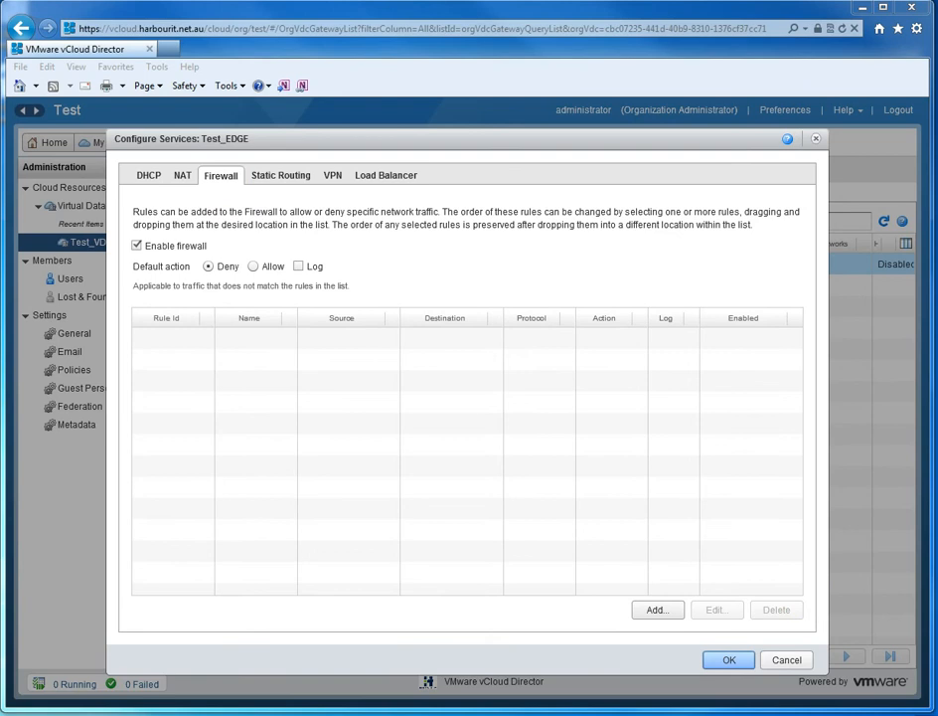
{"action": "left_click", "coordinate": [656, 609]}
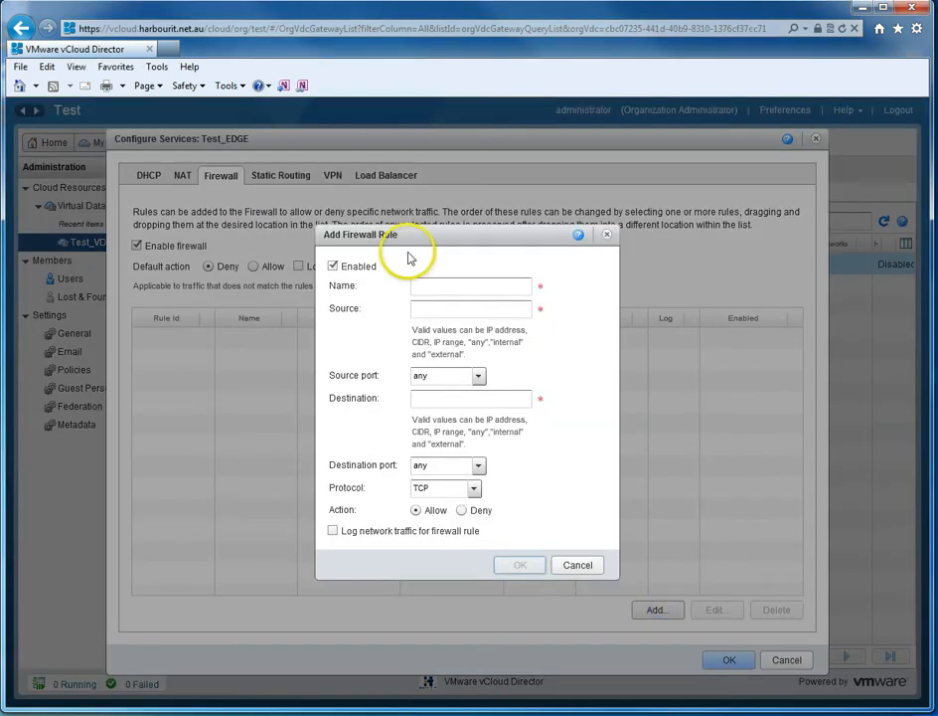
{"action": "left_click", "coordinate": [439, 287]}
{"action": "type", "text": "Allow HTTP from External"}
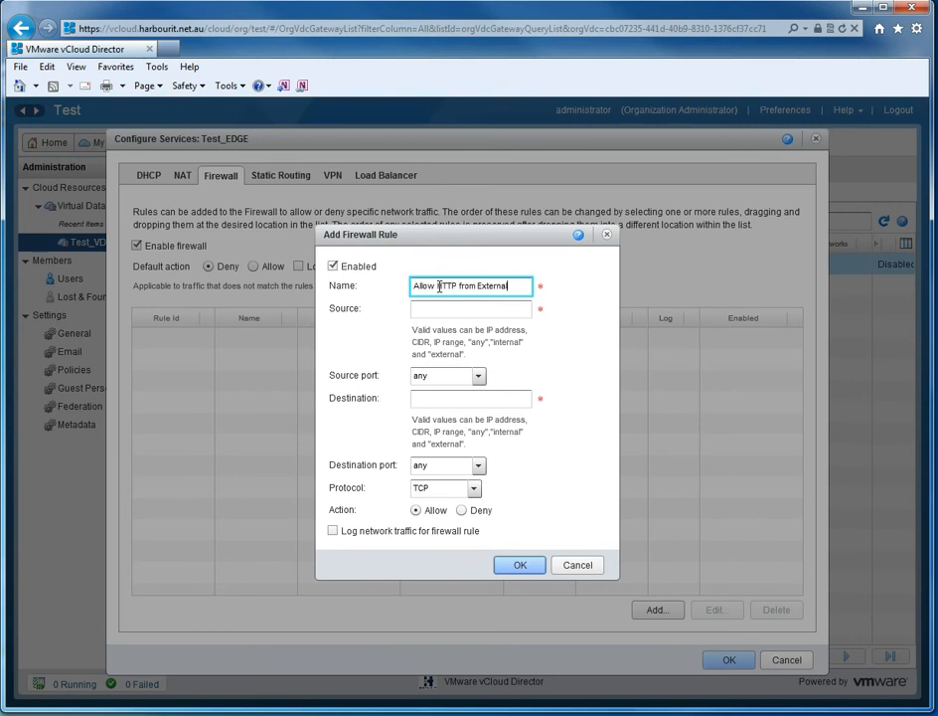
{"action": "key", "text": "Tab"}
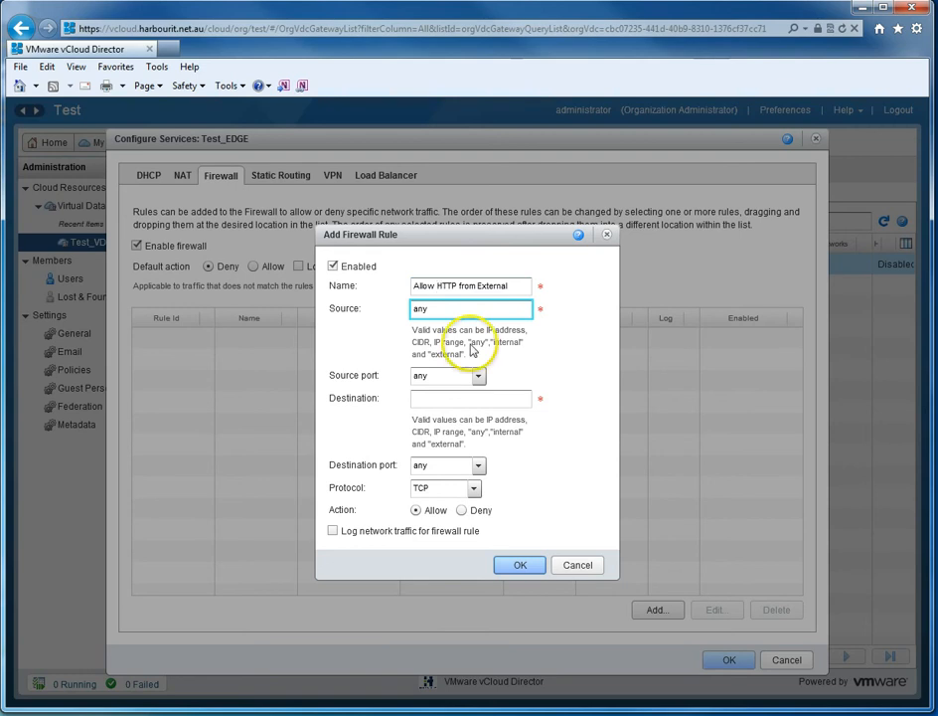
{"action": "left_click", "coordinate": [447, 397]}
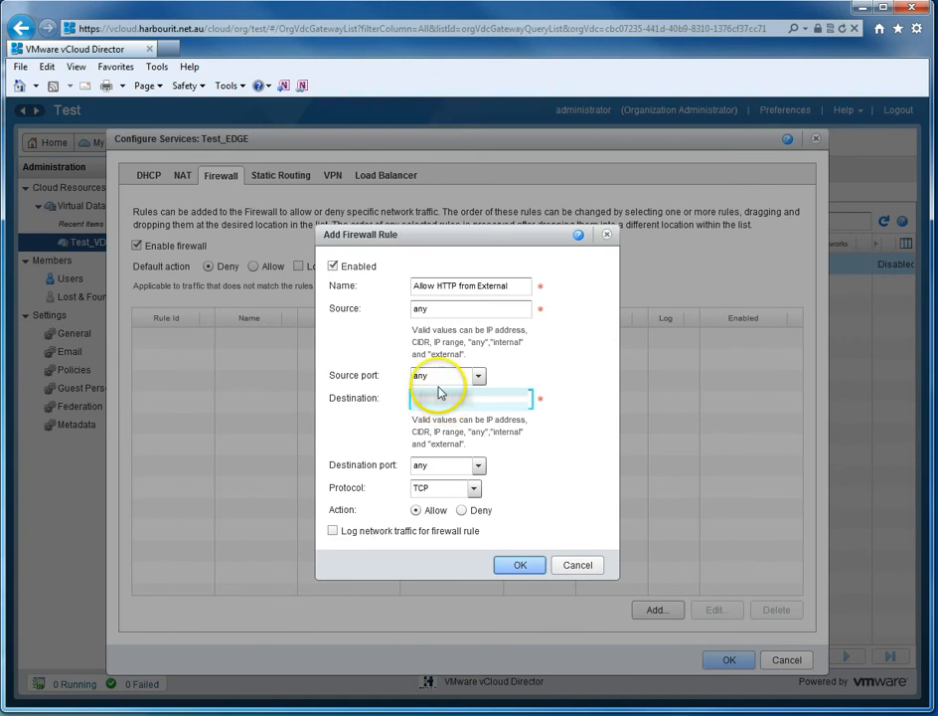
{"action": "left_click", "coordinate": [467, 466]}
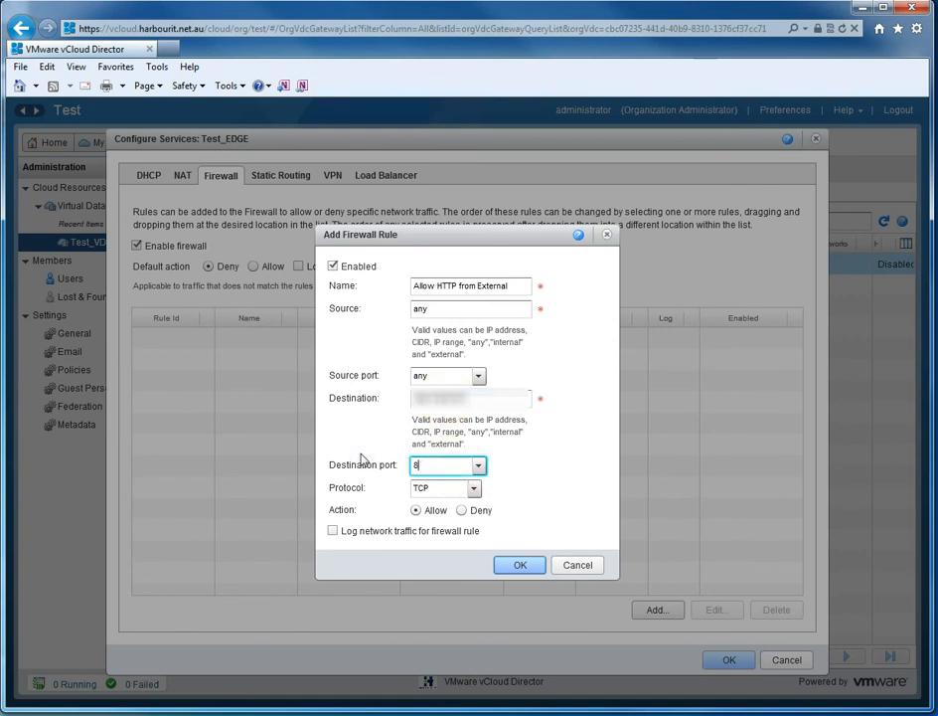
{"action": "type", "text": "80"}
{"action": "left_click", "coordinate": [520, 567]}
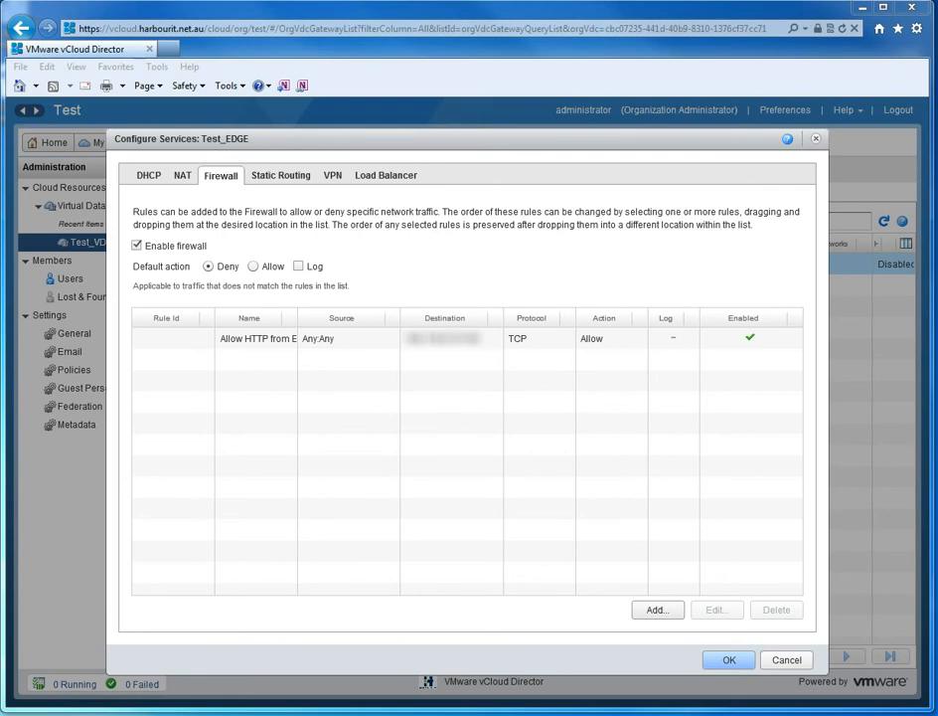
Add a firewall rule "Allow DNS from LAN" allowing UDP from 192.168.0.0/24 to any destination on port 53.
{"action": "left_click", "coordinate": [651, 611]}
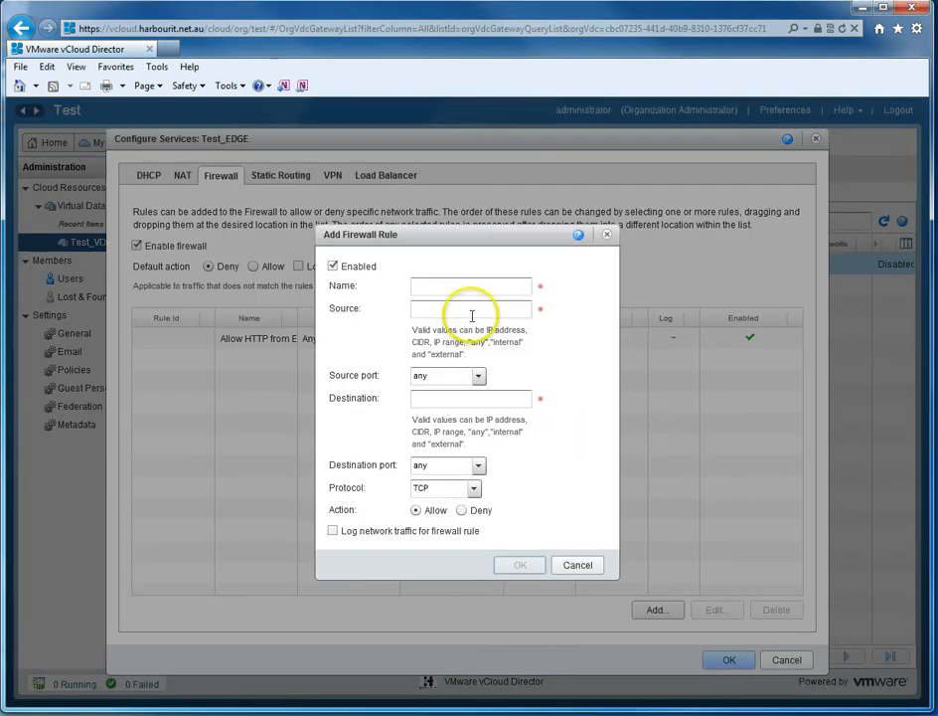
{"action": "left_click", "coordinate": [469, 286]}
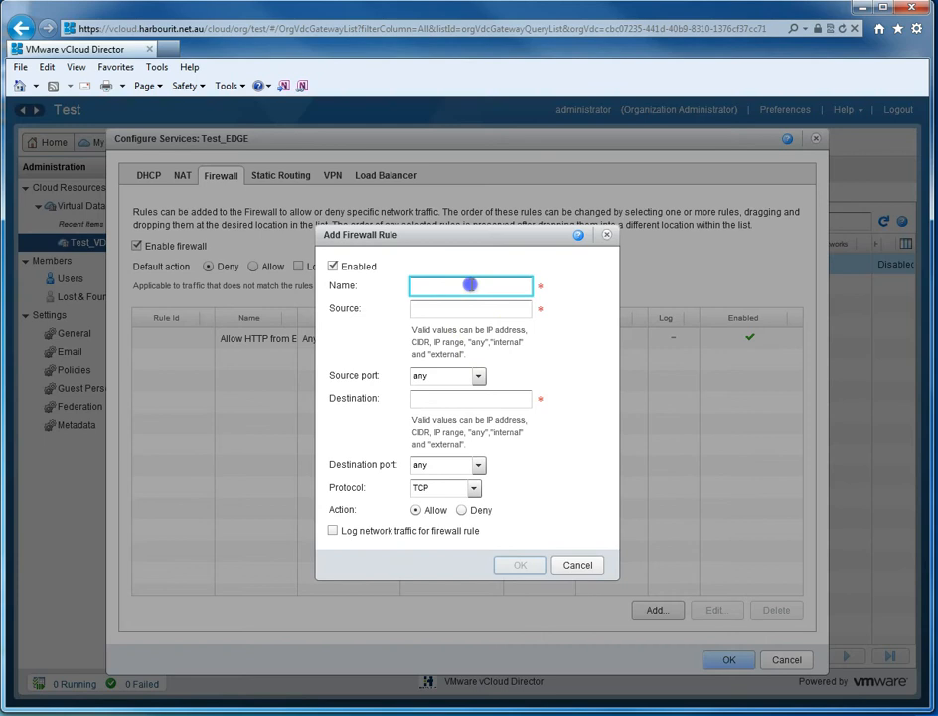
{"action": "type", "text": "Allow DNS from LAN"}
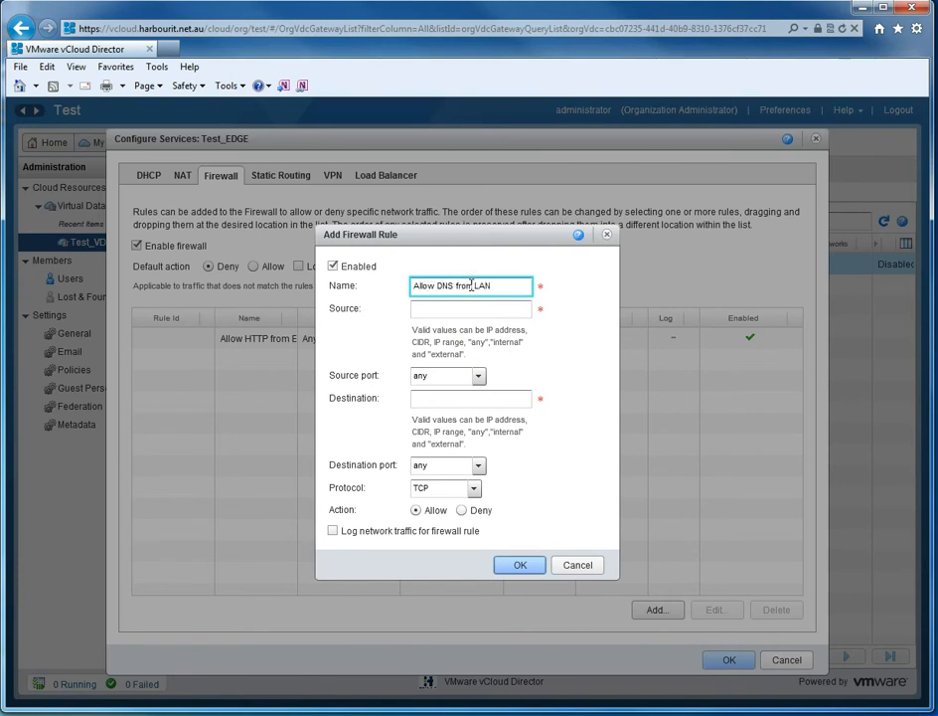
{"action": "key", "text": "Tab"}
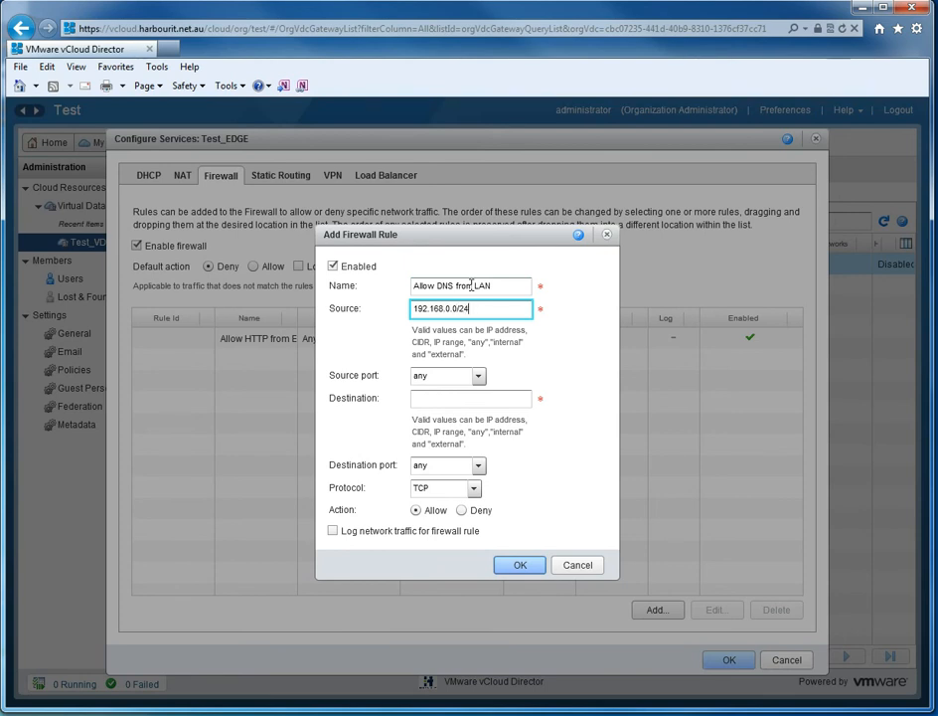
{"action": "left_click", "coordinate": [469, 399]}
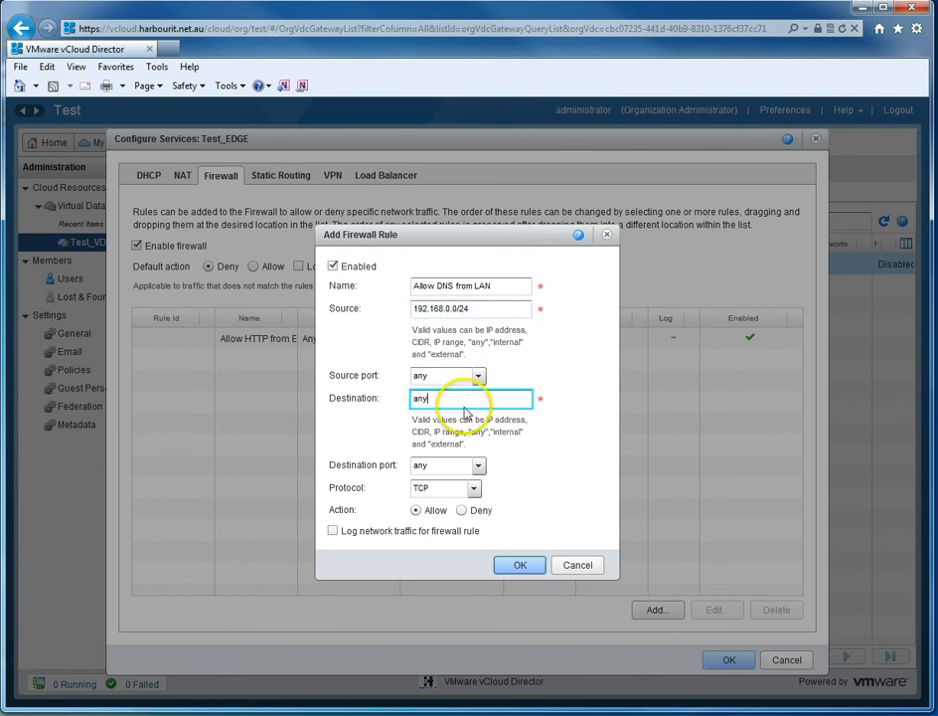
{"action": "left_click", "coordinate": [449, 465]}
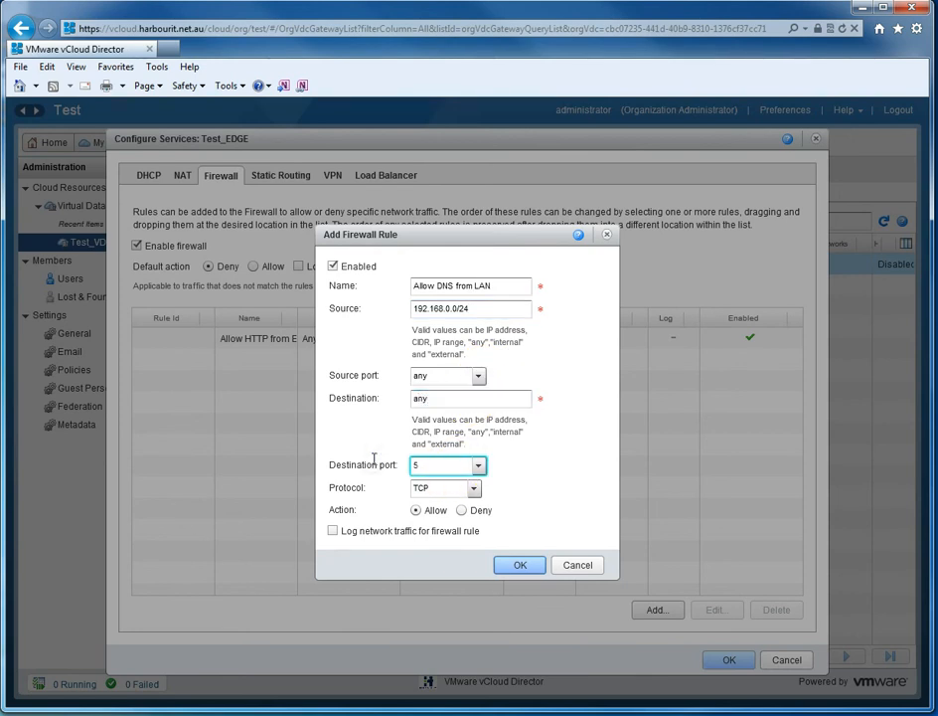
{"action": "left_click", "coordinate": [474, 488]}
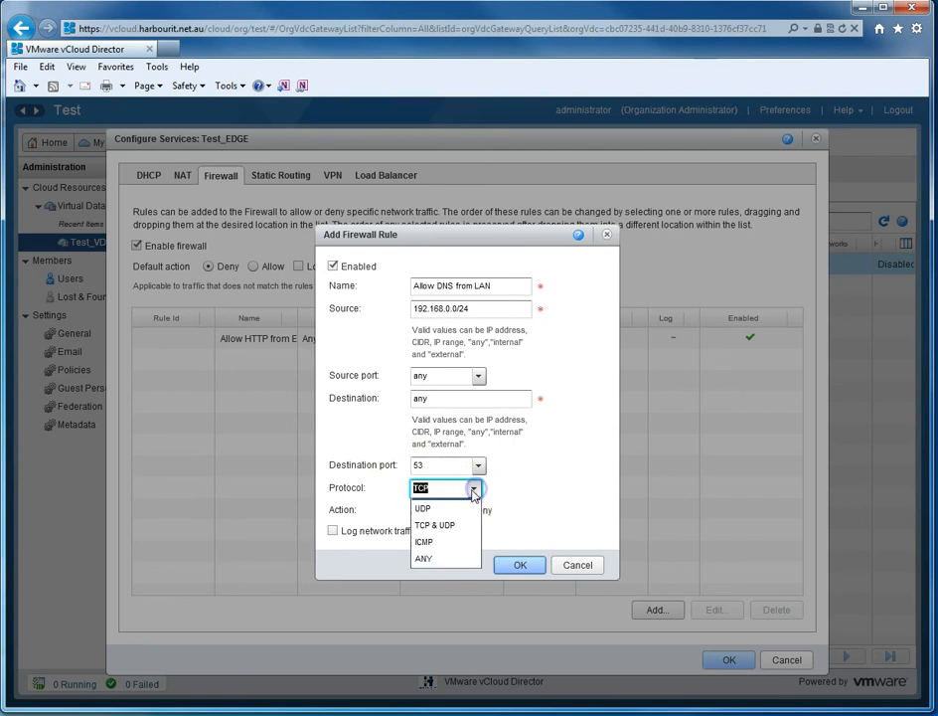
{"action": "left_click", "coordinate": [437, 531]}
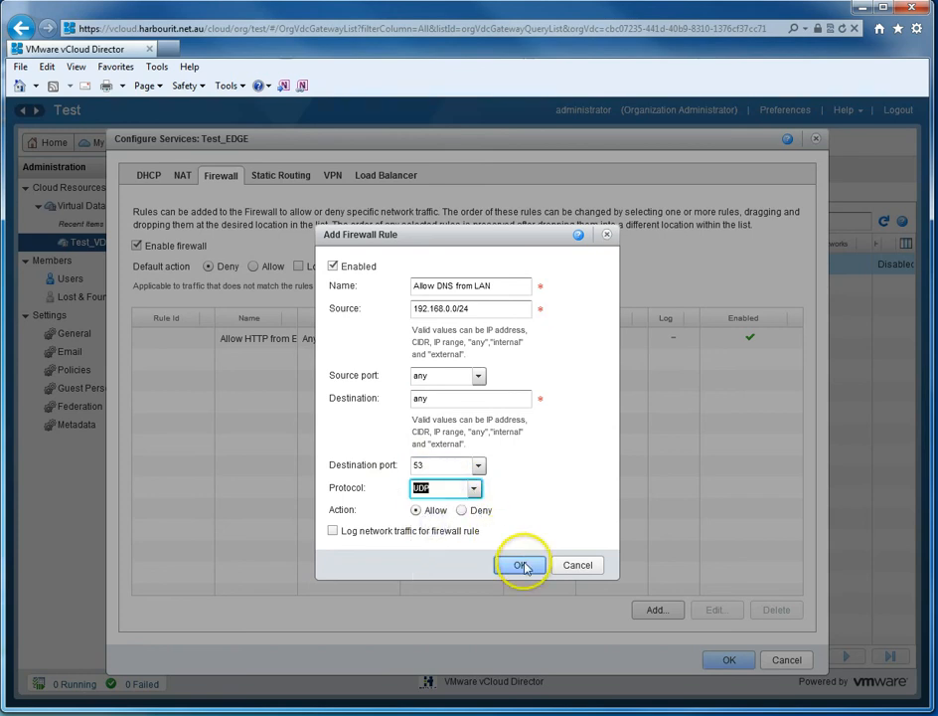
{"action": "left_click", "coordinate": [518, 564]}
Add a firewall rule "Allow HTTP from LAN" allowing TCP from 192.168.0.0/24 to any destination on port 80.
{"action": "left_click", "coordinate": [655, 611]}
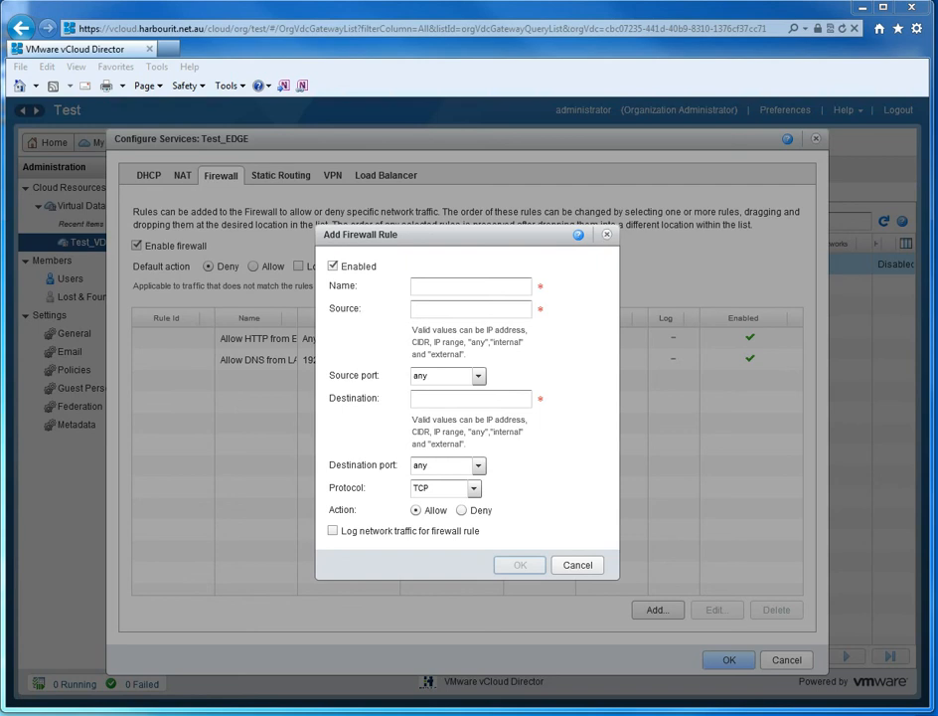
{"action": "left_click", "coordinate": [432, 286]}
{"action": "type", "text": "Allow HTTP from LAN"}
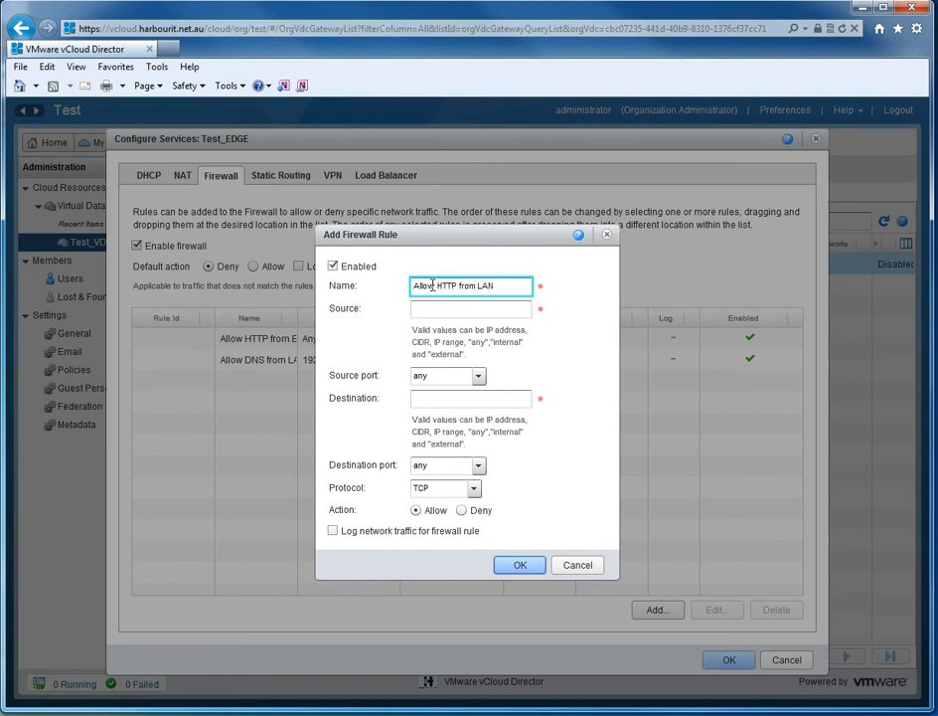
{"action": "key", "text": "Tab"}
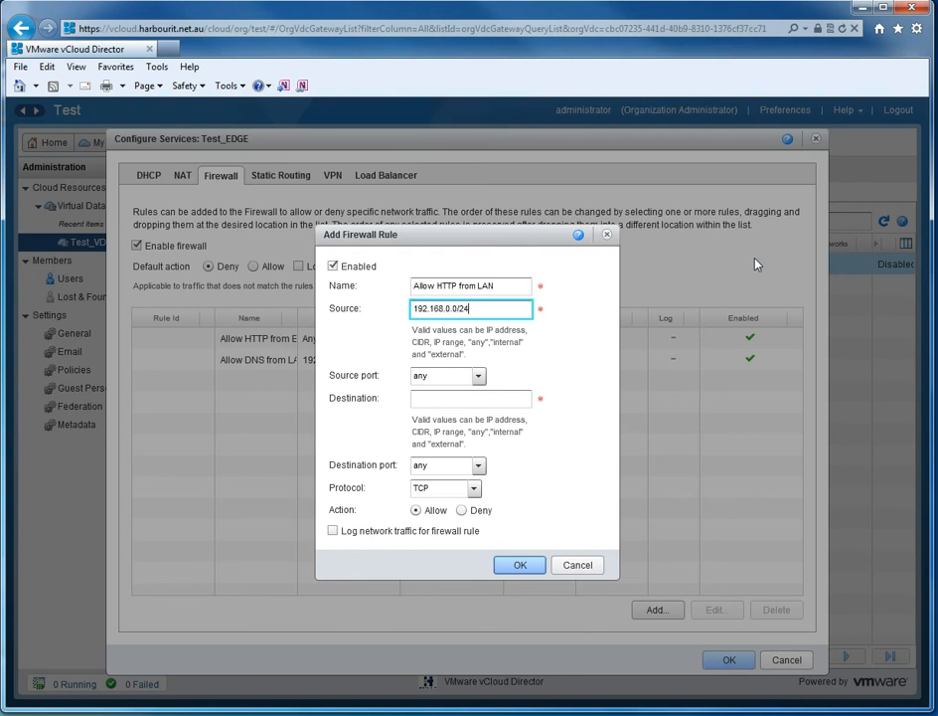
{"action": "left_click", "coordinate": [434, 398]}
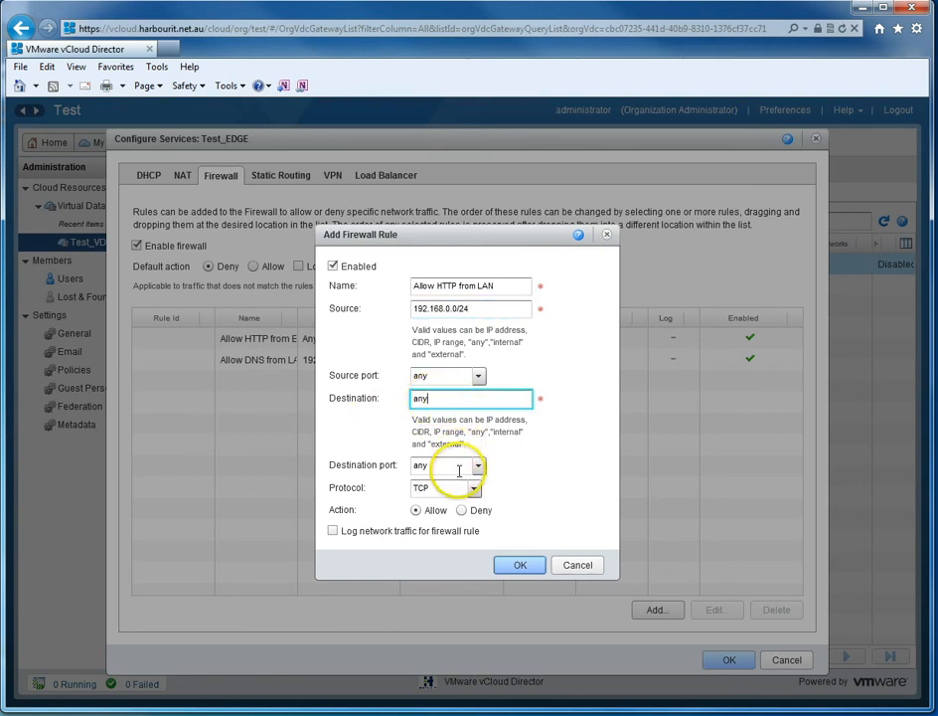
{"action": "left_click", "coordinate": [425, 467]}
{"action": "left_click_drag", "start_coordinate": [426, 467], "coordinate": [394, 467]}
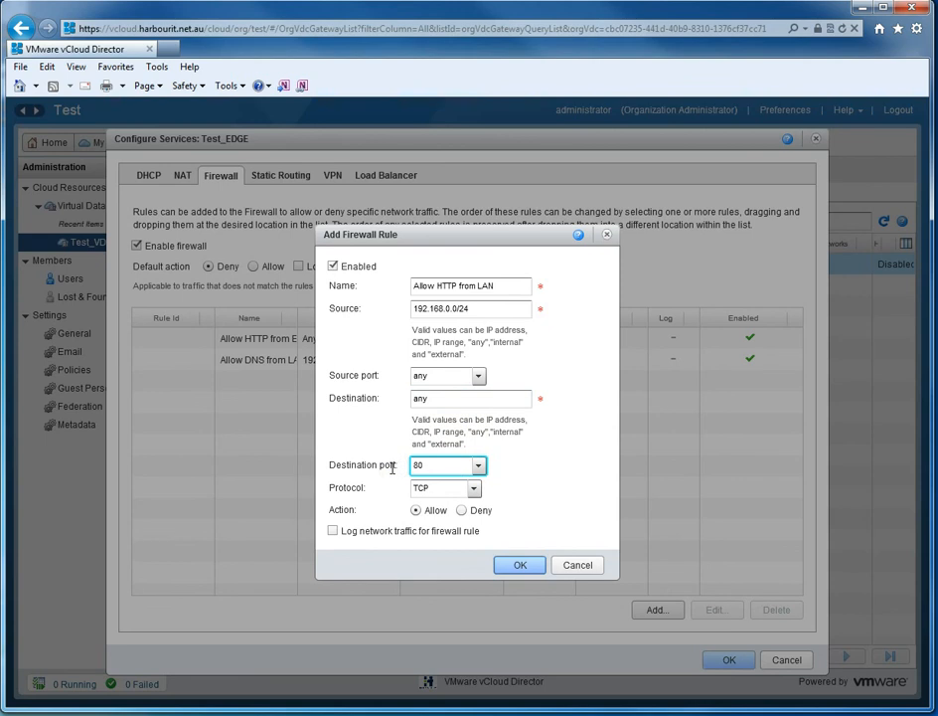
{"action": "type", "text": "80"}
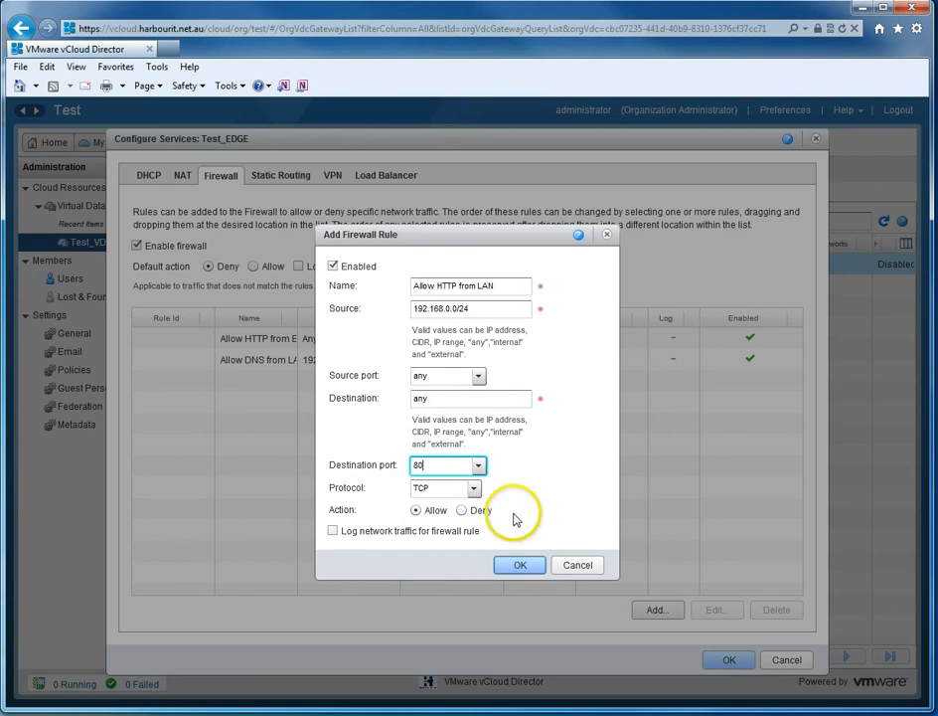
{"action": "left_click", "coordinate": [521, 565]}
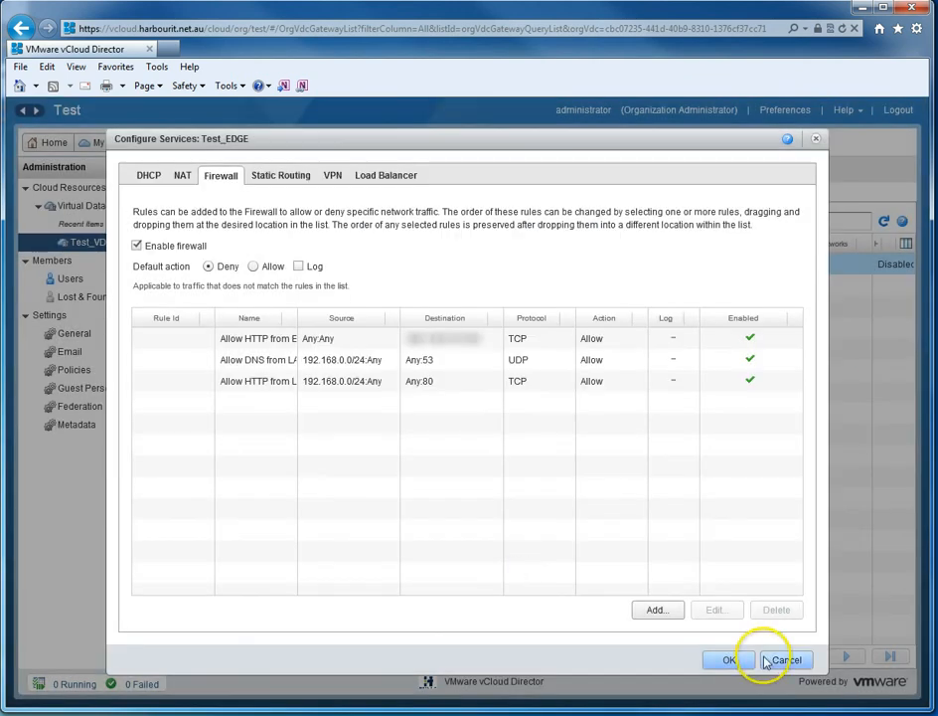
Apply the service changes to Test_EDGE and refresh the edge gateway list to check its configuration status.
{"action": "left_click", "coordinate": [731, 660]}
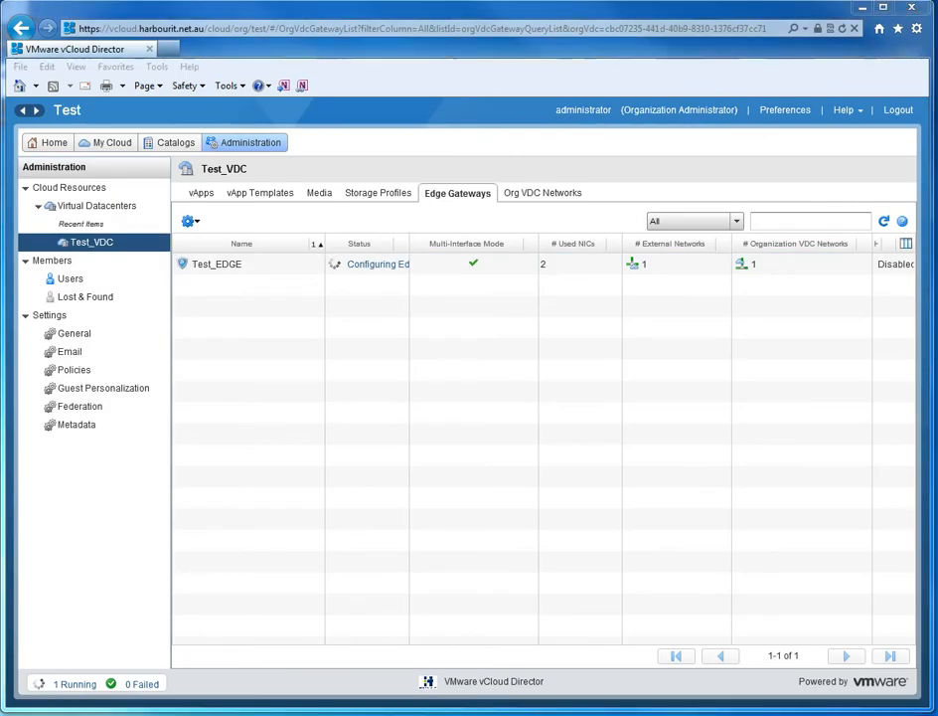
{"action": "left_click", "coordinate": [885, 223]}
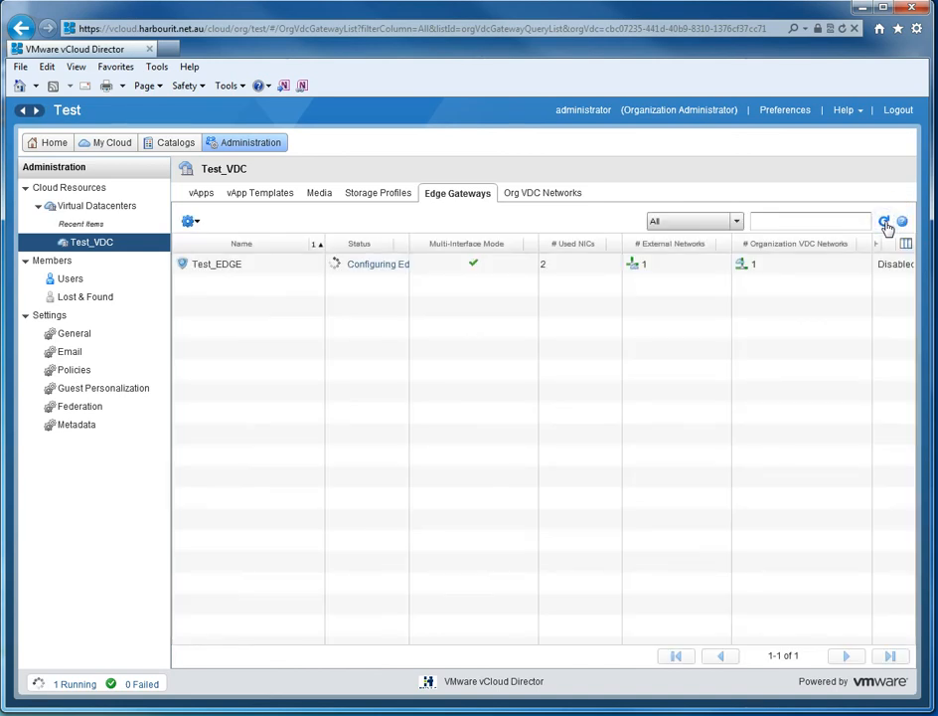
{"action": "left_click", "coordinate": [886, 224]}
{"action": "left_click", "coordinate": [886, 225]}
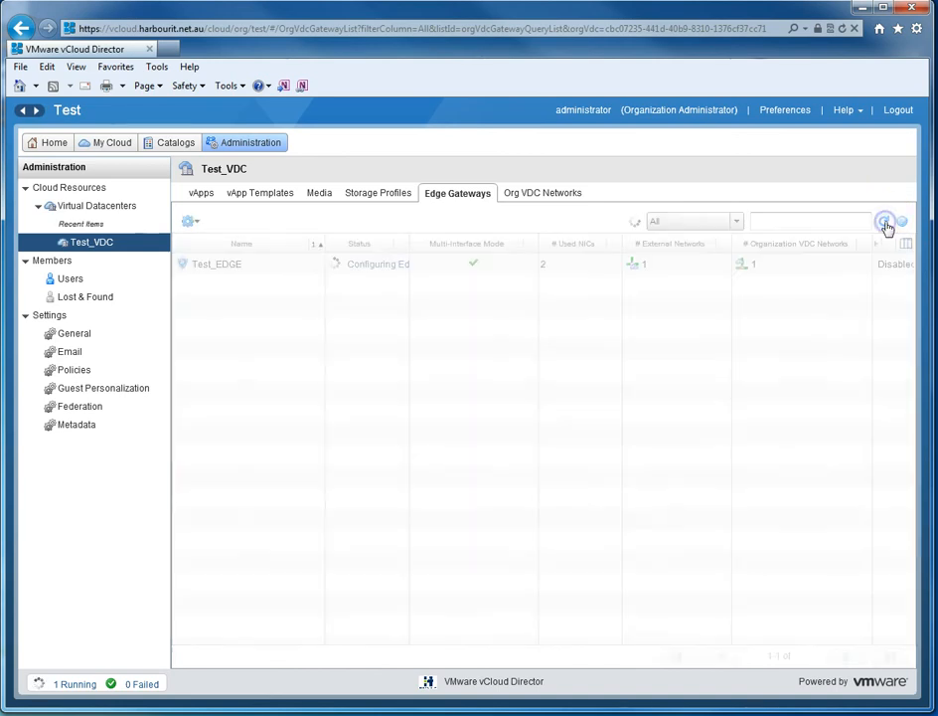
Bring the external browser window into view, reload the server's external address to test the web page, and close that window.
{"action": "left_click_drag", "start_coordinate": [937, 206], "coordinate": [559, 189]}
{"action": "left_click", "coordinate": [542, 208]}
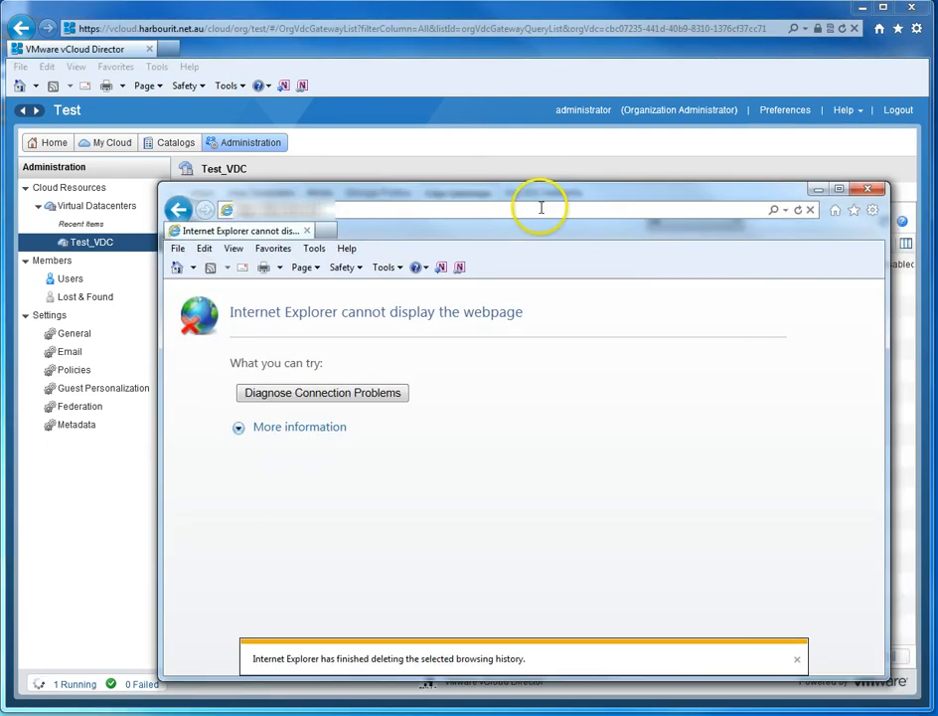
{"action": "key", "text": "Return"}
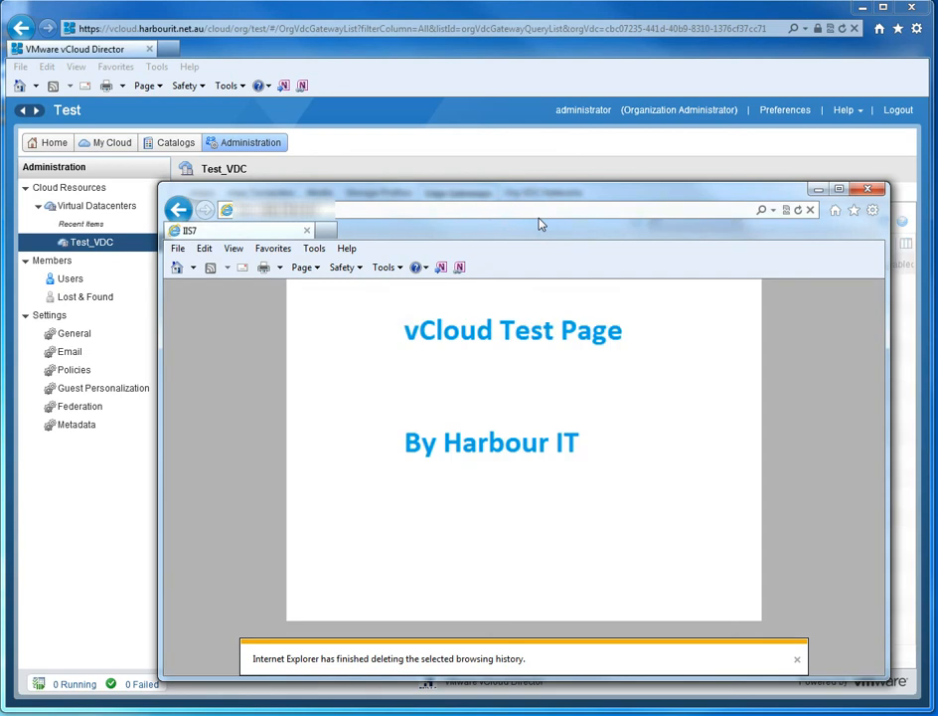
{"action": "left_click", "coordinate": [867, 188]}
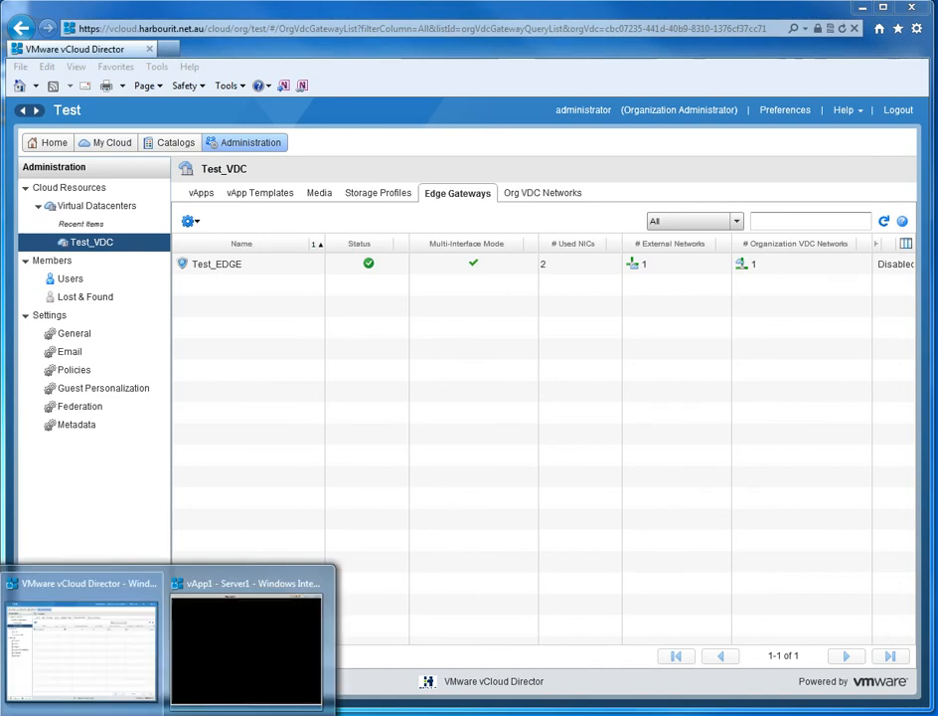
Switch to the Server1 console, close its Command Prompt, and load google.com in the server's browser to test internet access.
{"action": "left_click", "coordinate": [255, 660]}
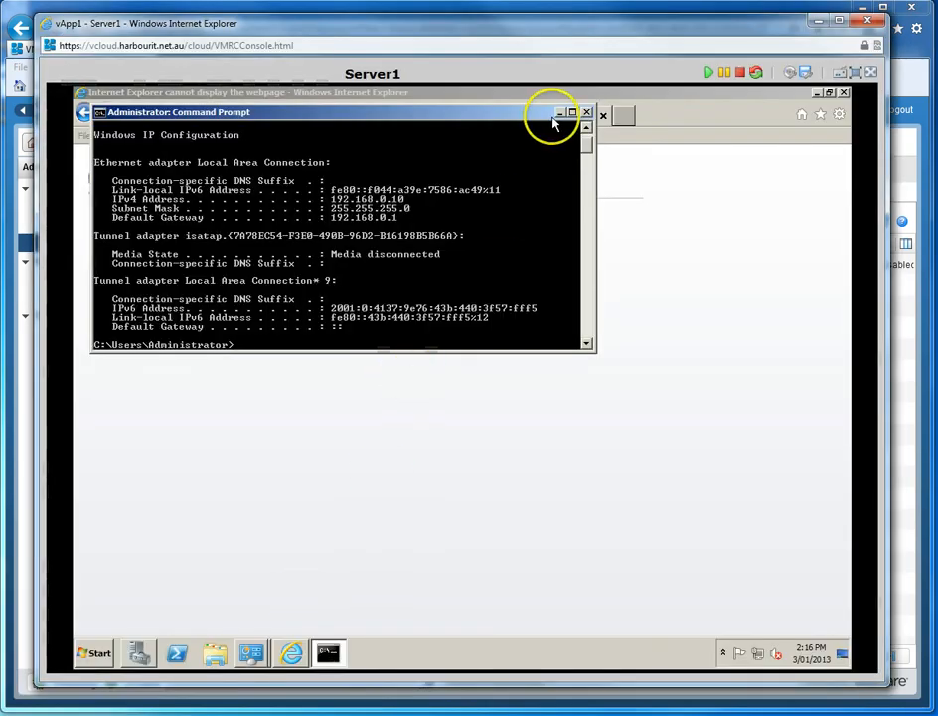
{"action": "left_click", "coordinate": [588, 113]}
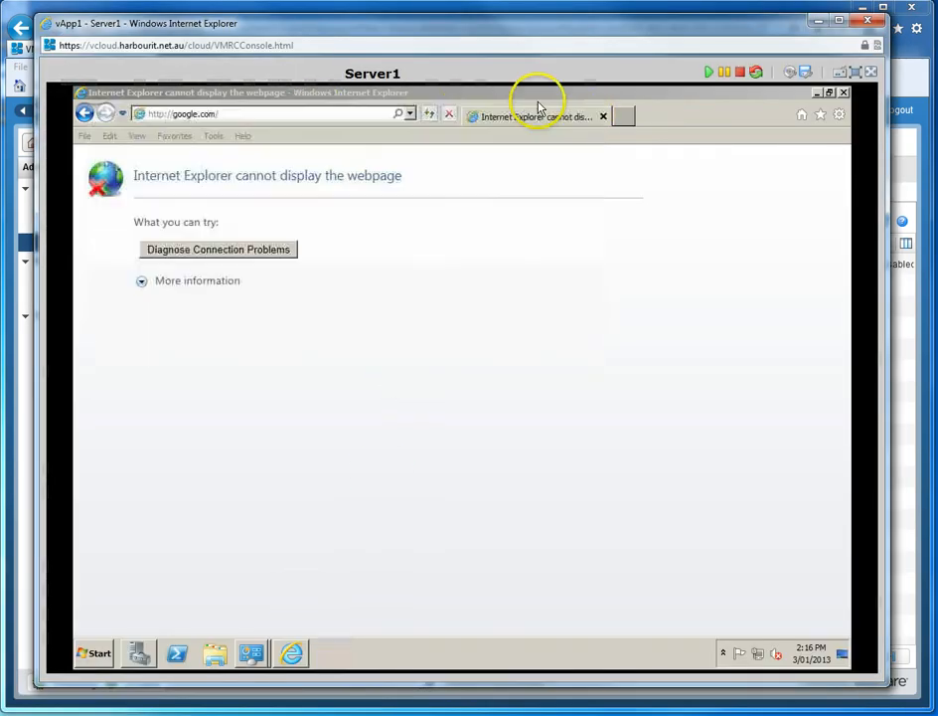
{"action": "left_click", "coordinate": [329, 115]}
{"action": "key", "text": "Return"}
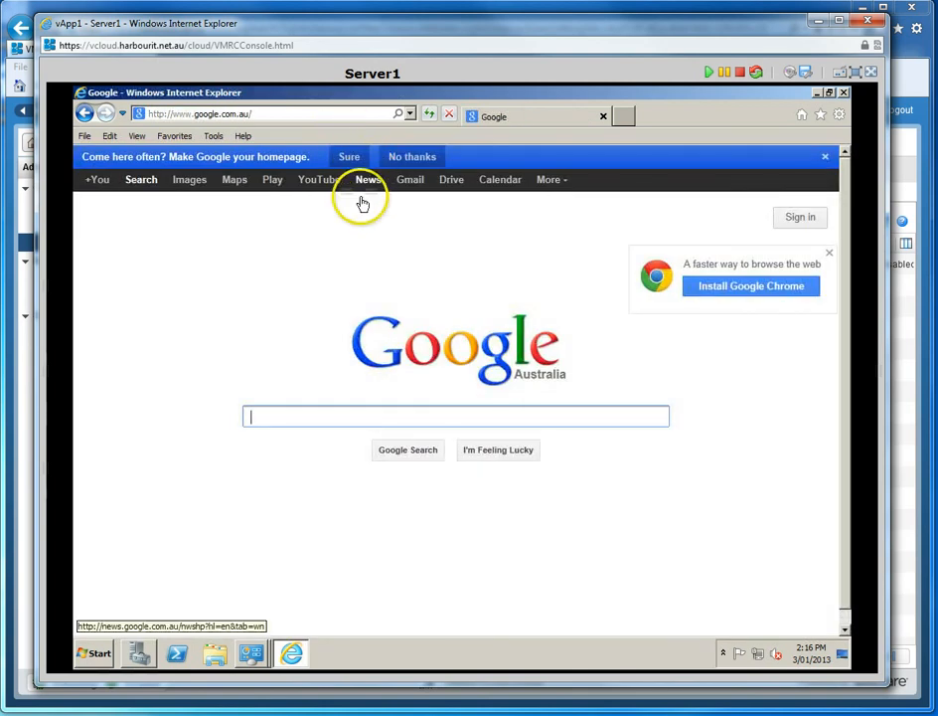
{"action": "left_click", "coordinate": [354, 117]}
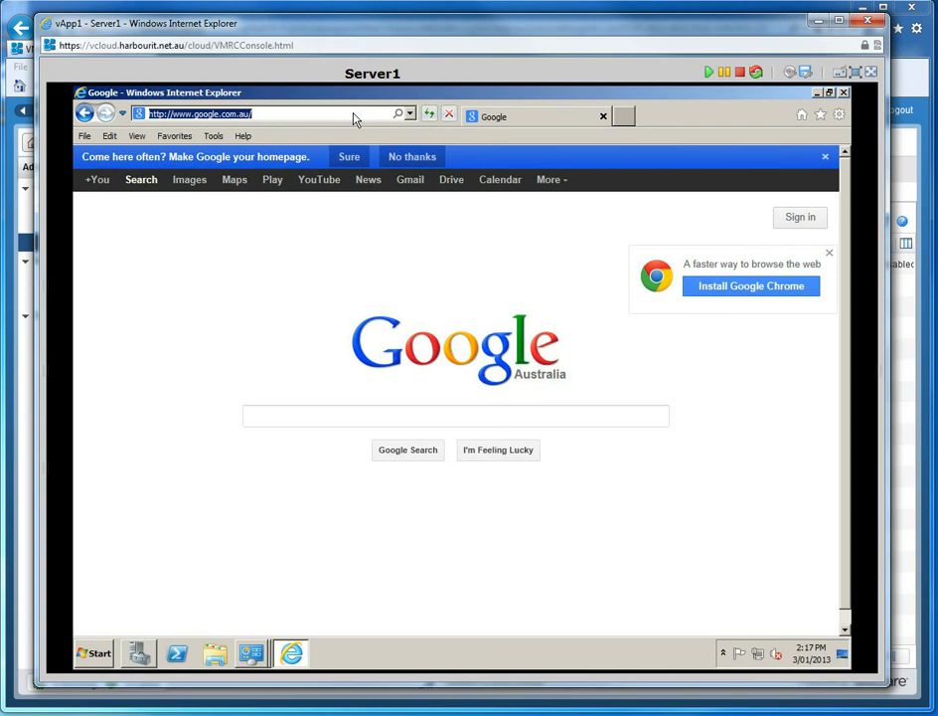
Close the browser, the network connection dialogs, Network and Sharing Center and Server Manager on Server1.
{"action": "left_click", "coordinate": [844, 94]}
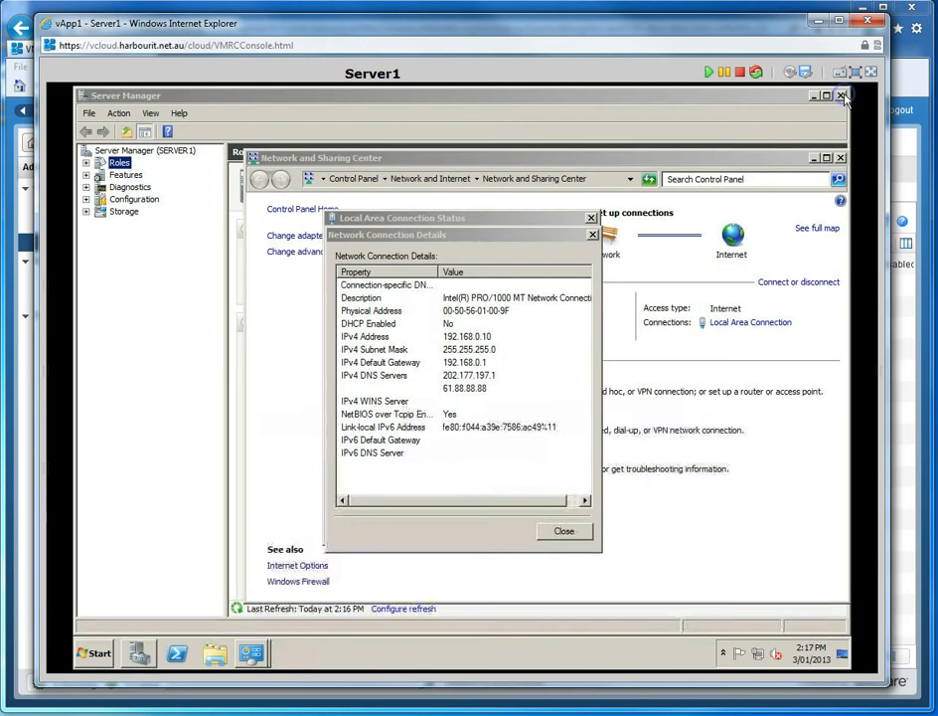
{"action": "left_click", "coordinate": [565, 532]}
{"action": "left_click", "coordinate": [571, 528]}
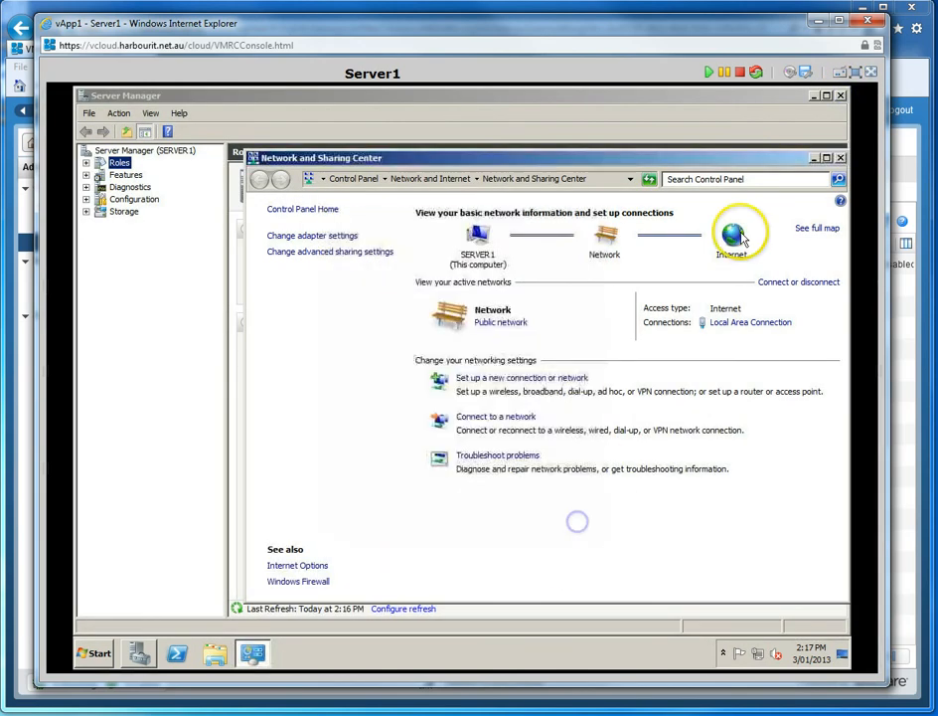
{"action": "left_click", "coordinate": [840, 157]}
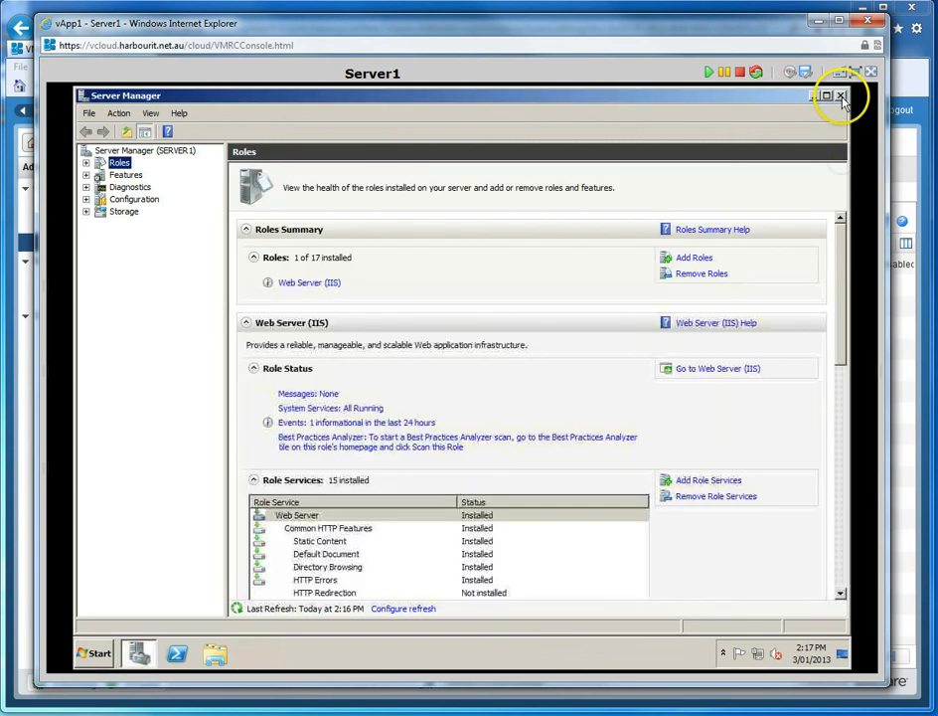
{"action": "left_click", "coordinate": [841, 98]}
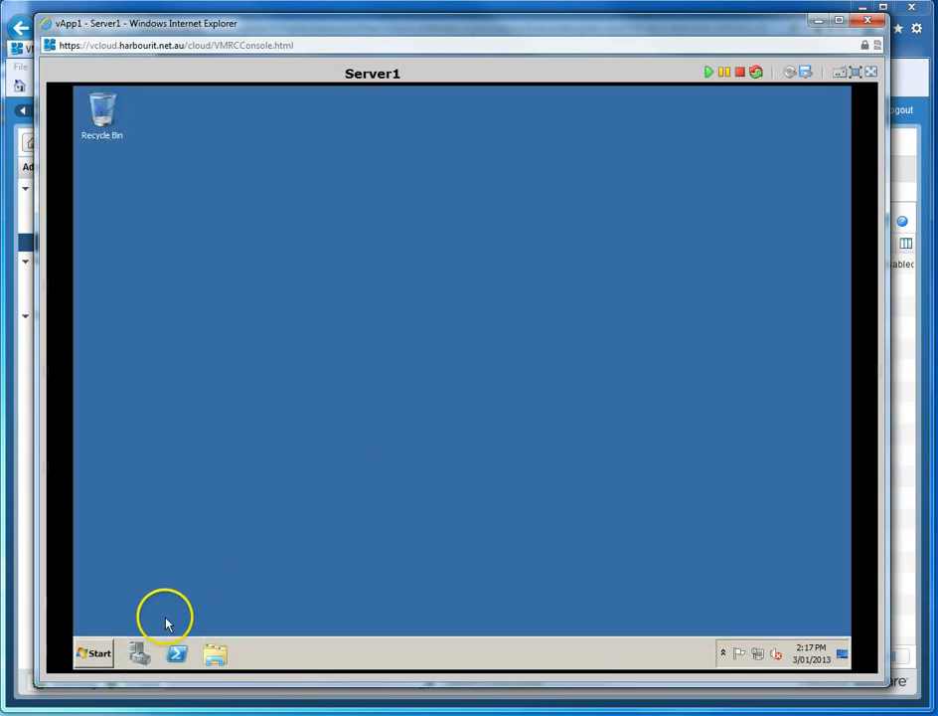